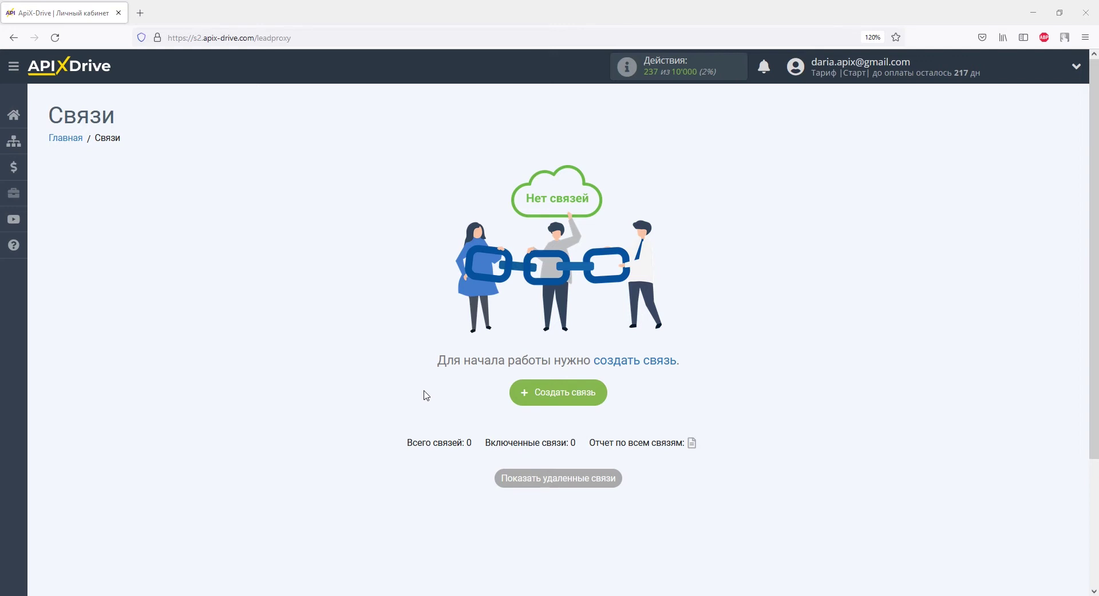
# Create a new connection with Телеграм (источник) as the source system
pyautogui.click(536, 400)
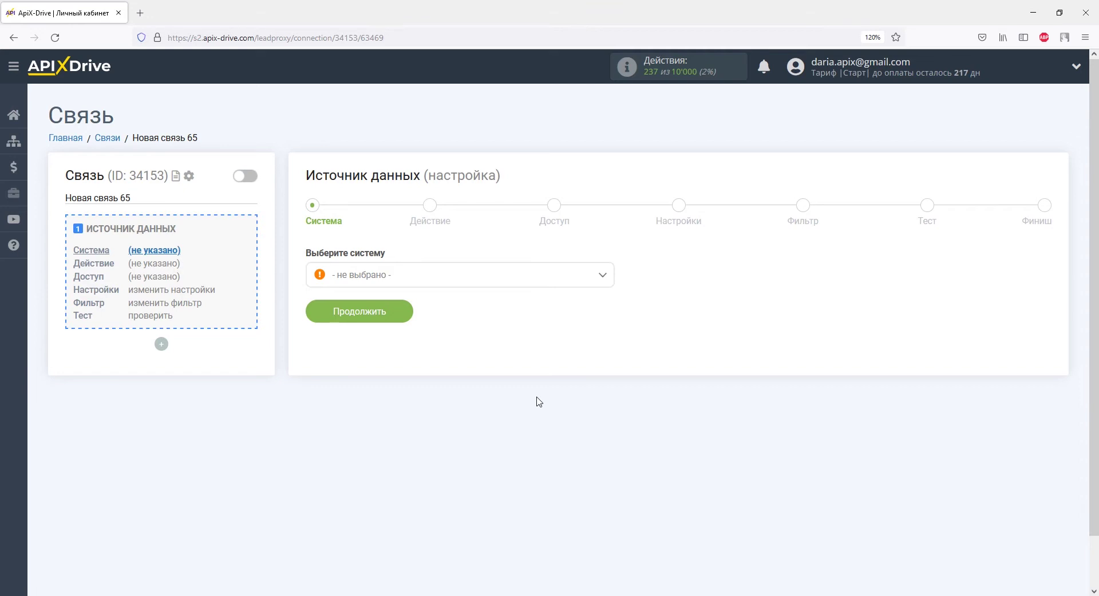
pyautogui.click(600, 285)
pyautogui.moveTo(609, 303); pyautogui.dragTo(611, 469)
pyautogui.click(411, 400)
pyautogui.click(401, 312)
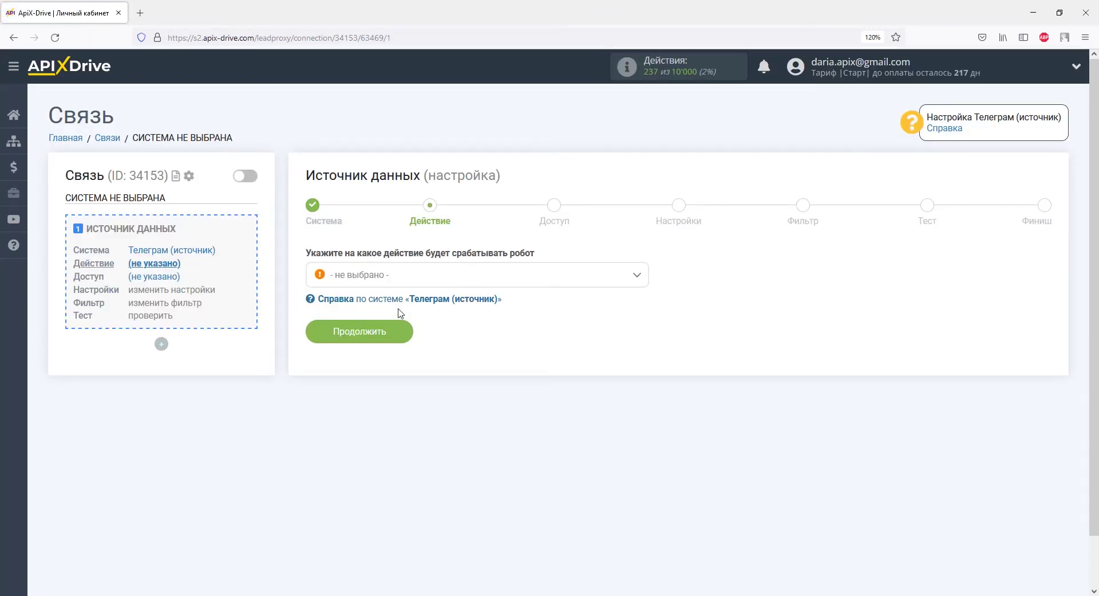
# Set the source action to Получить сообщения (новые) and advance to the access step
pyautogui.click(402, 279)
pyautogui.click(404, 343)
pyautogui.click(401, 332)
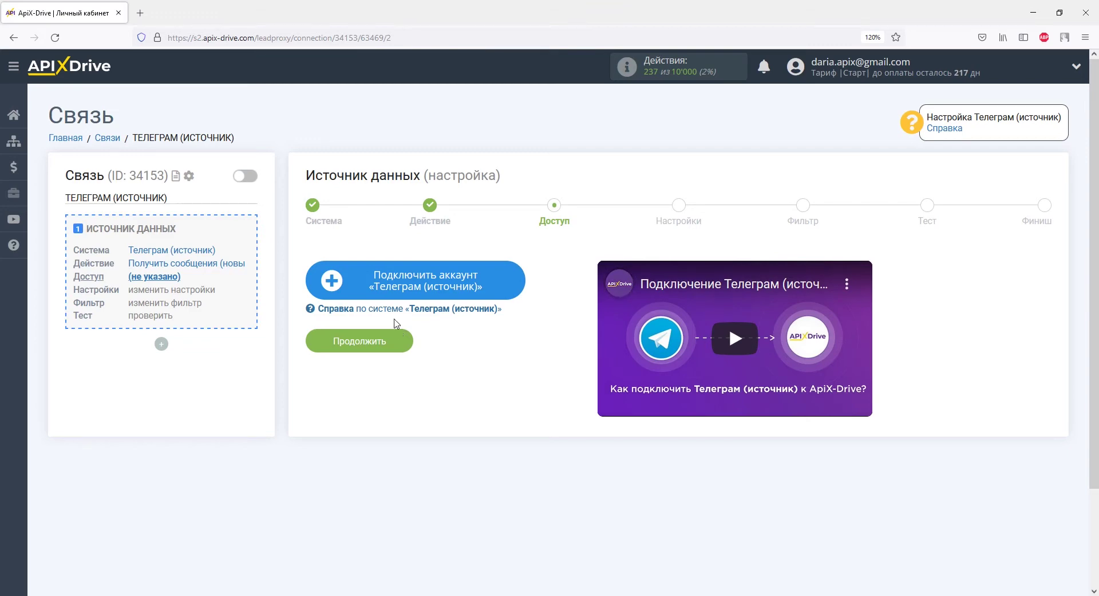
# Open the Настройка интеграции dialog to connect the Telegram (источник) account
pyautogui.click(351, 279)
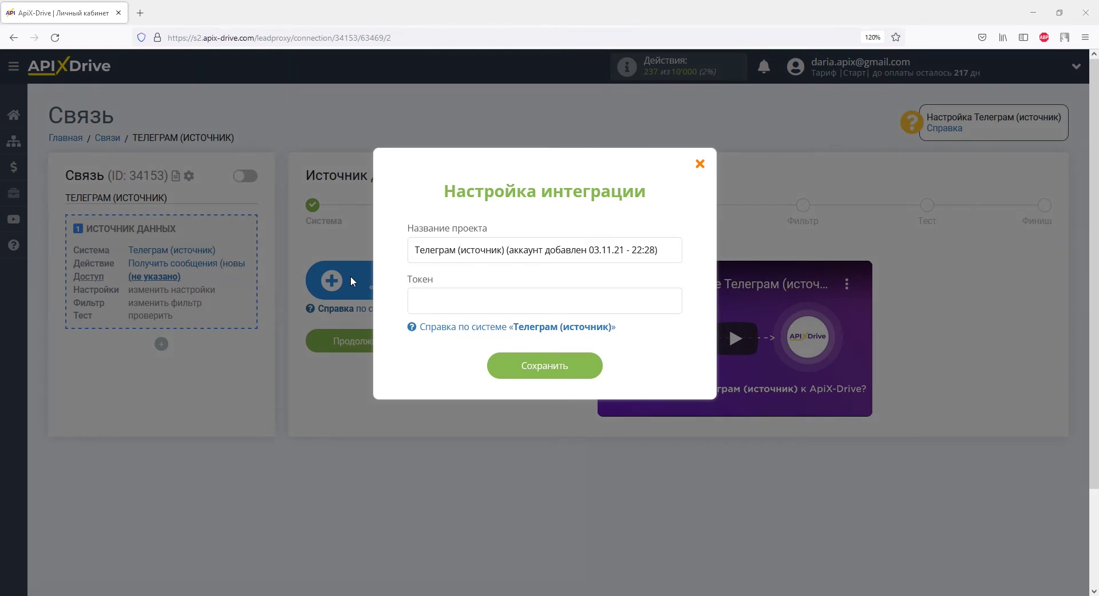
pyautogui.hotkey('alt', 'Tab')
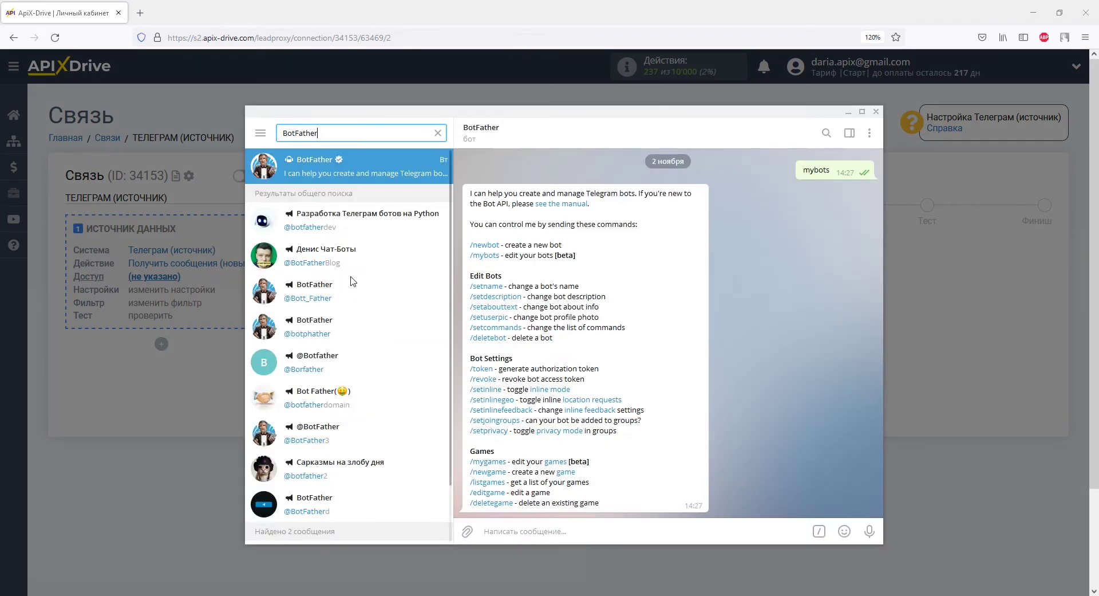
pyautogui.scroll(-5, 483, 261)
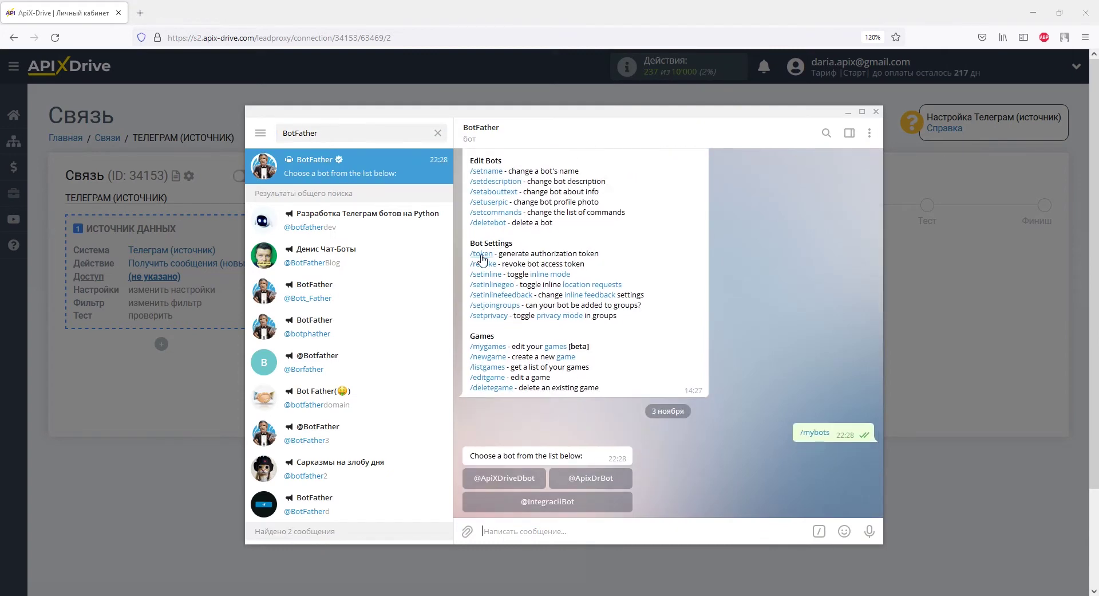
pyautogui.click(595, 480)
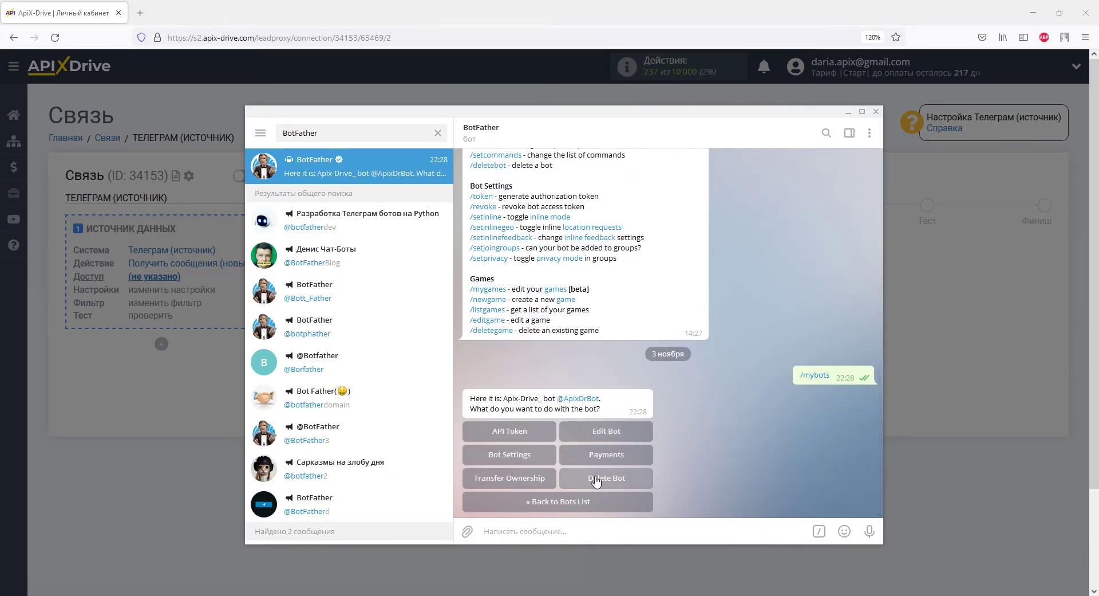
pyautogui.click(528, 430)
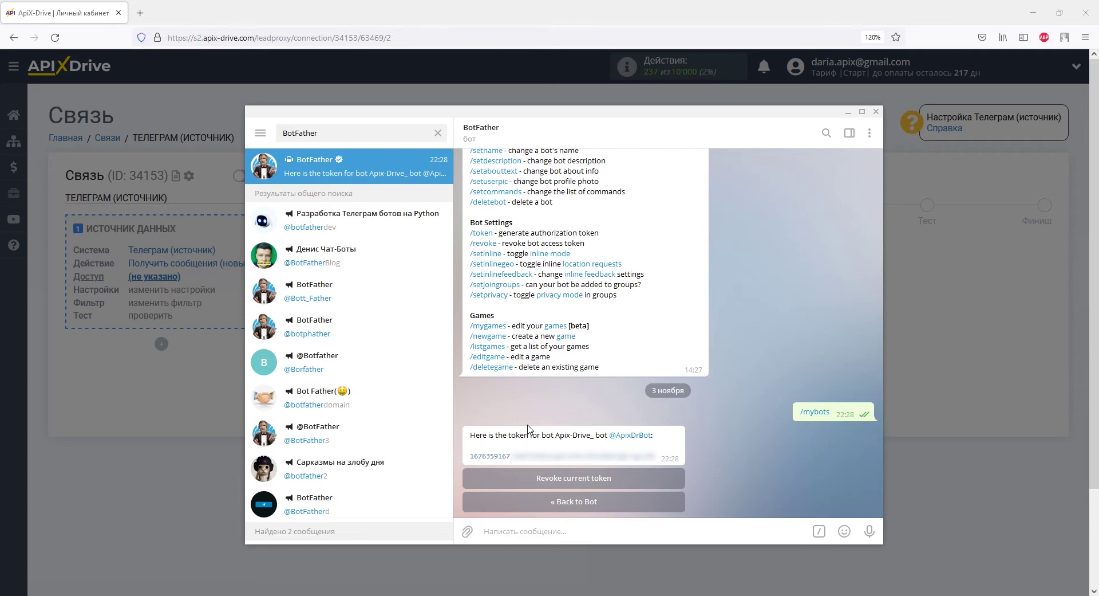
pyautogui.moveTo(469, 456); pyautogui.dragTo(655, 456)
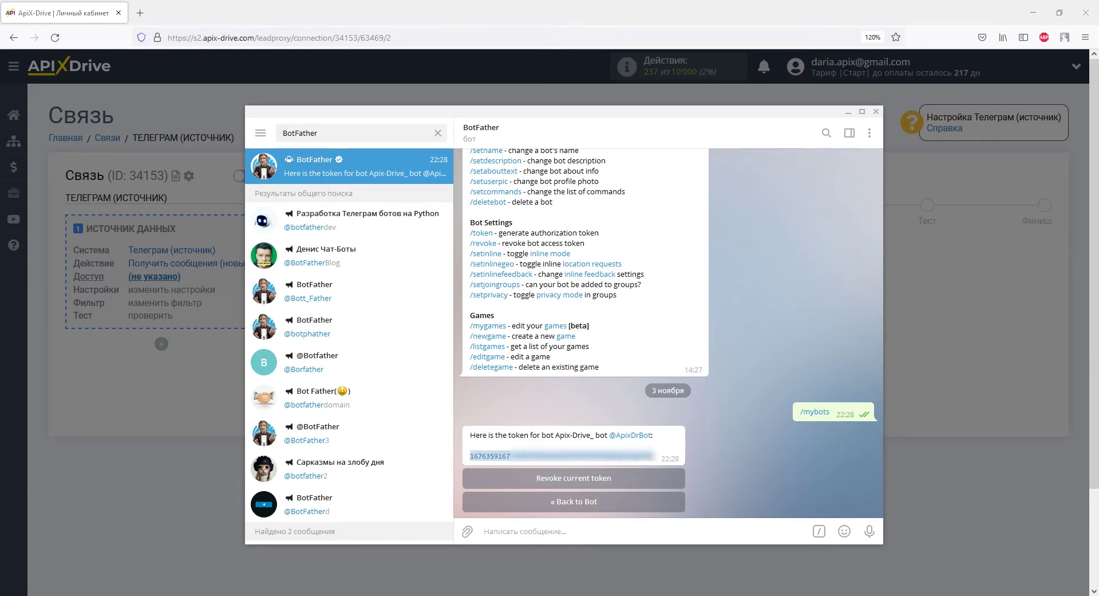
pyautogui.rightClick(654, 456)
pyautogui.click(687, 328)
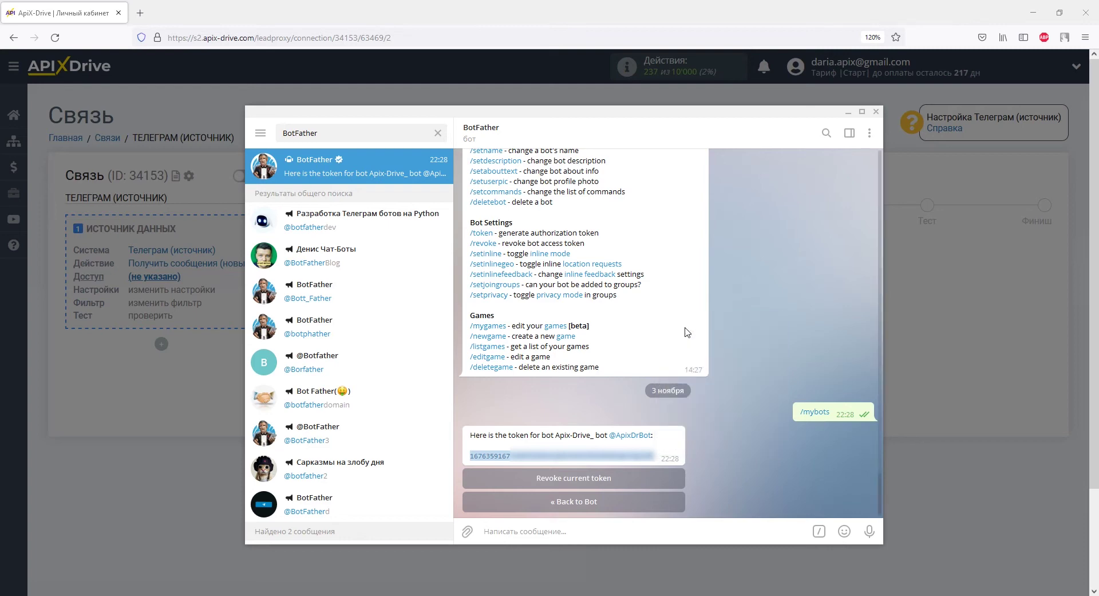
pyautogui.hotkey('alt', 'Tab')
pyautogui.rightClick(565, 301)
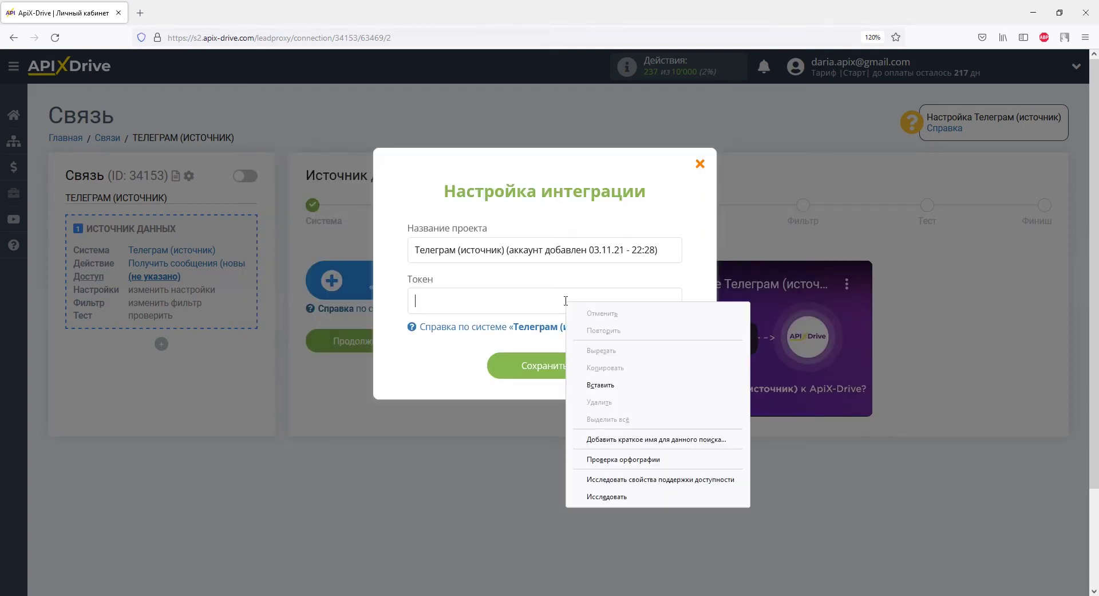
# Paste the copied bot token into the Токен field
pyautogui.click(604, 385)
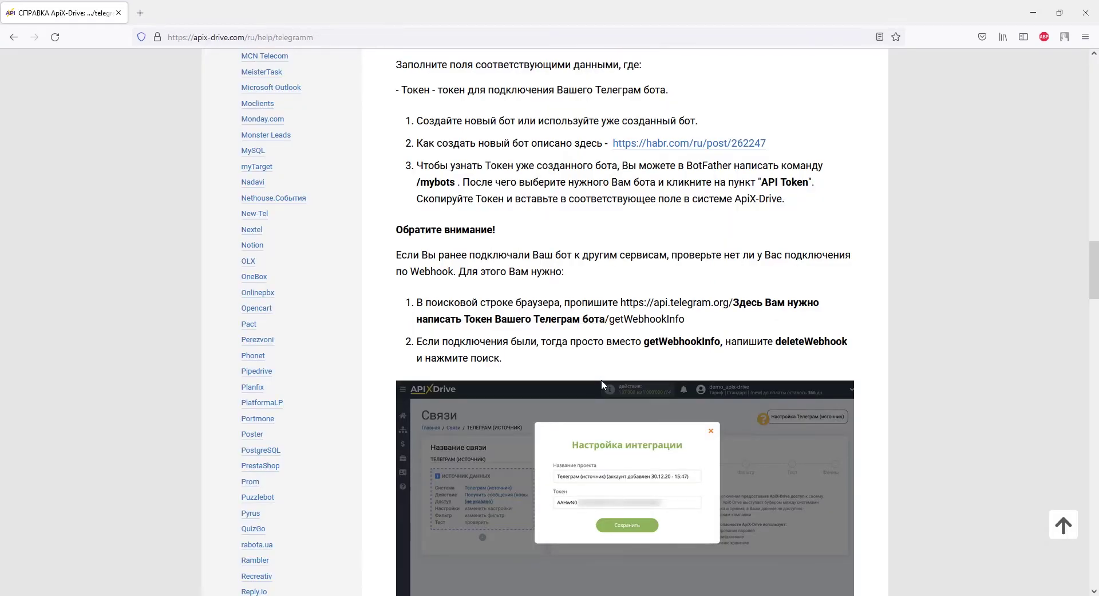
# Copy the getWebhookInfo address from the help article into a new tab's address bar
pyautogui.moveTo(621, 302); pyautogui.dragTo(686, 322)
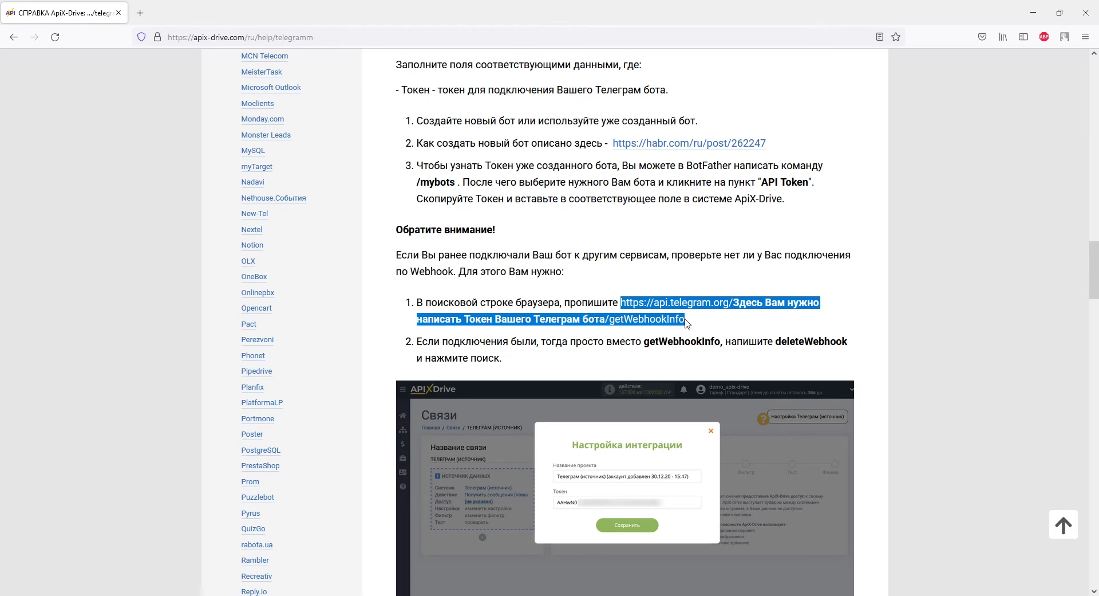
pyautogui.rightClick(684, 320)
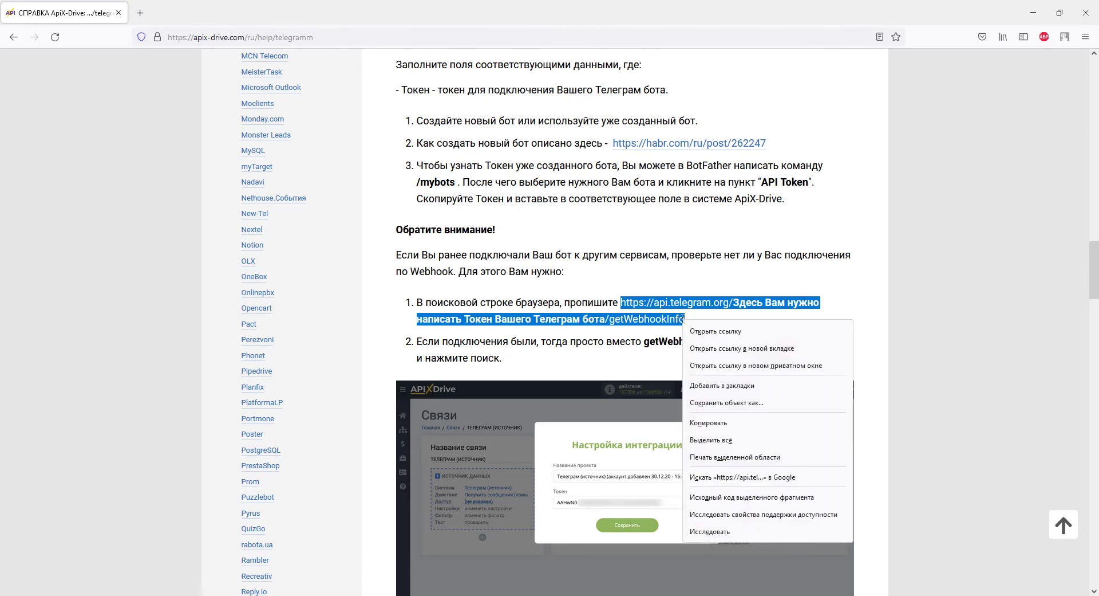
pyautogui.click(708, 423)
pyautogui.click(140, 13)
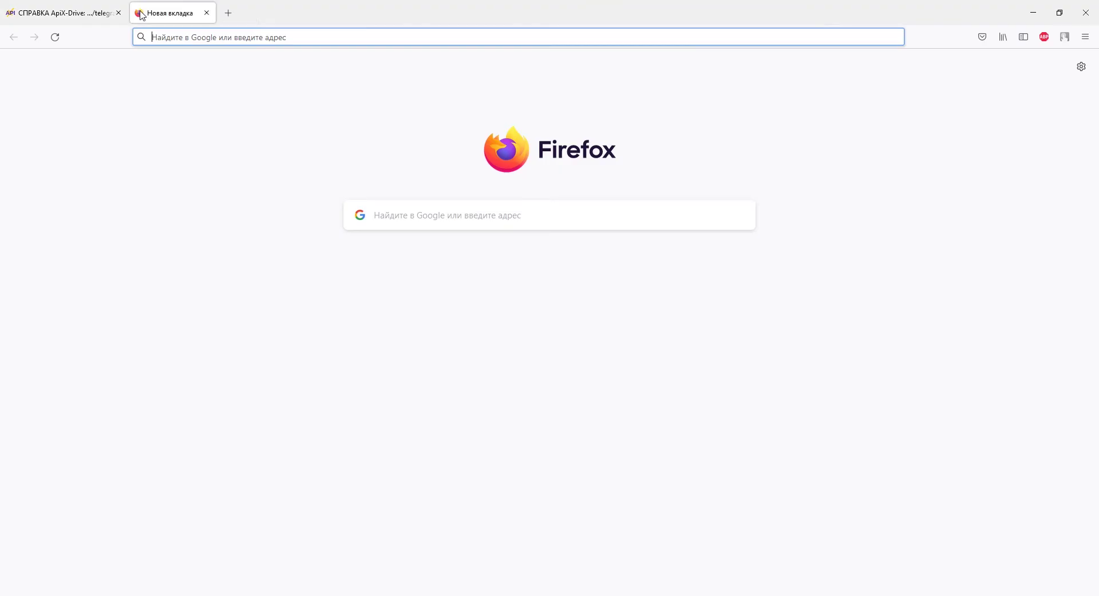
pyautogui.rightClick(153, 38)
pyautogui.click(177, 121)
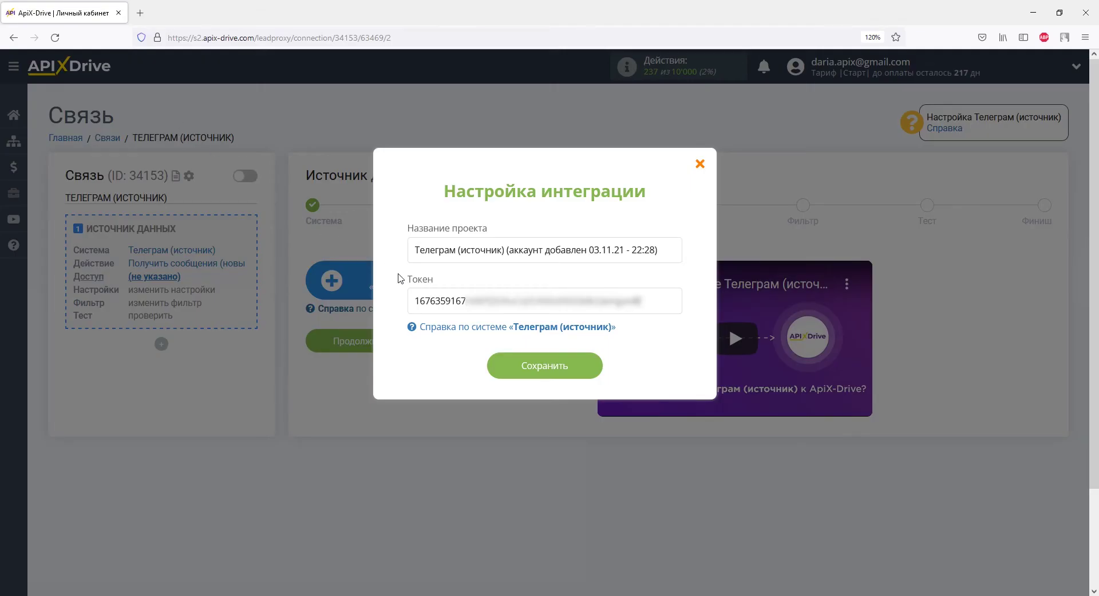
# Replace the address placeholder with the bot token and load the getWebhookInfo request
pyautogui.moveTo(412, 300); pyautogui.dragTo(641, 300)
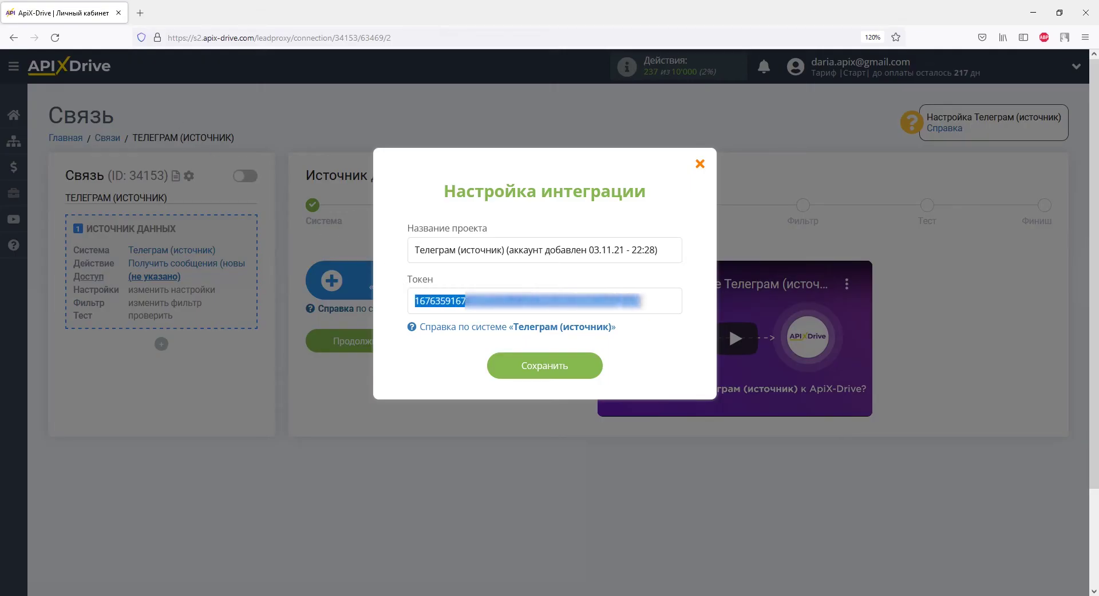
pyautogui.rightClick(639, 301)
pyautogui.click(676, 362)
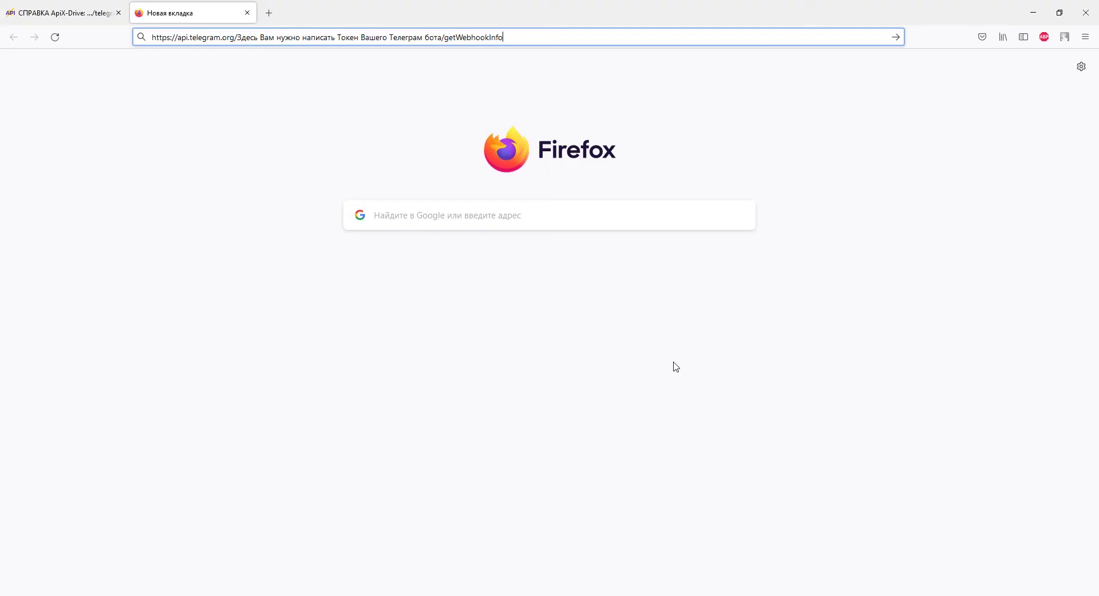
pyautogui.moveTo(237, 37); pyautogui.dragTo(442, 44)
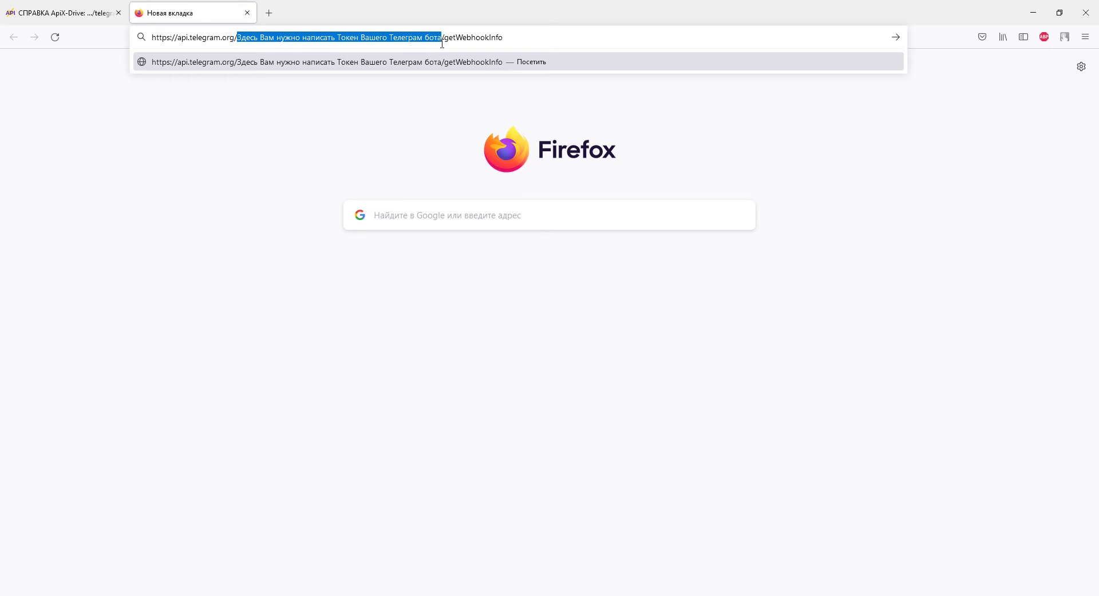
pyautogui.rightClick(442, 43)
pyautogui.click(456, 125)
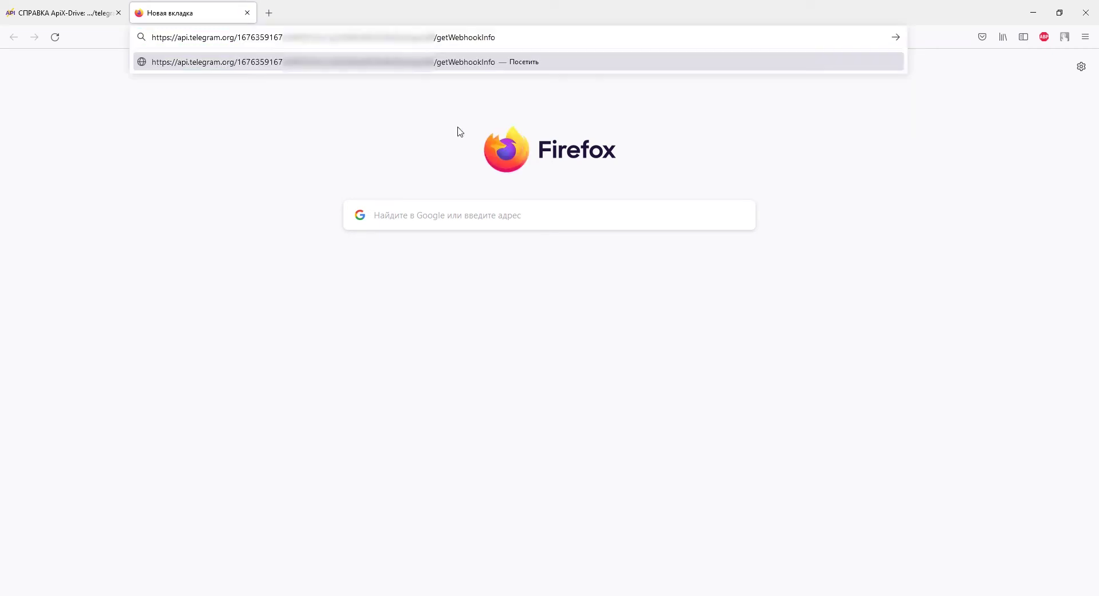
pyautogui.press('Return')
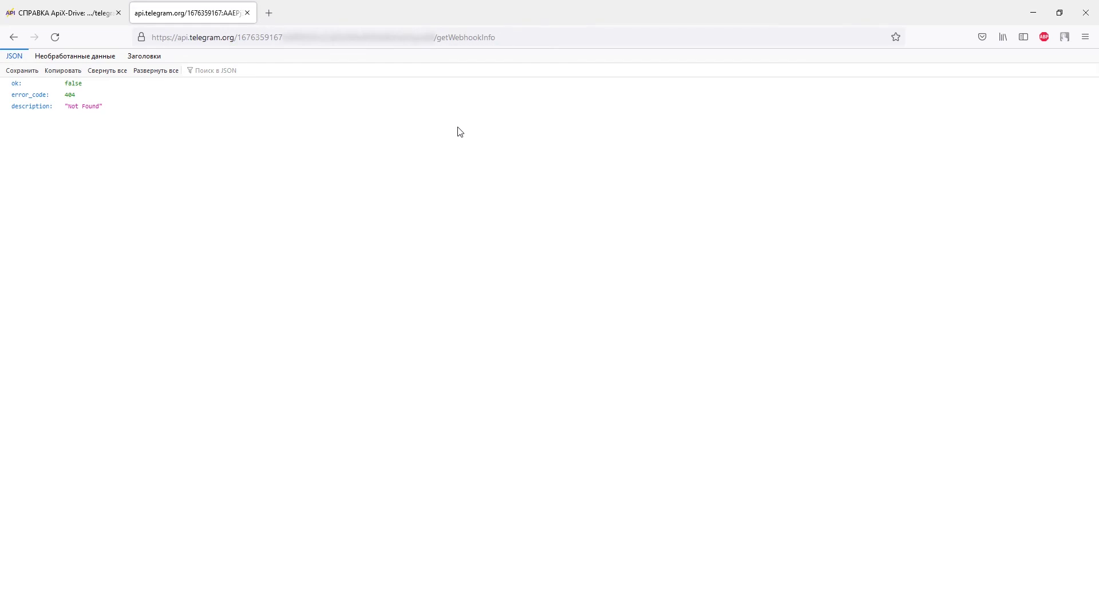
# Paste the getWebhookInfo example link from the help article into another new tab
pyautogui.click(69, 15)
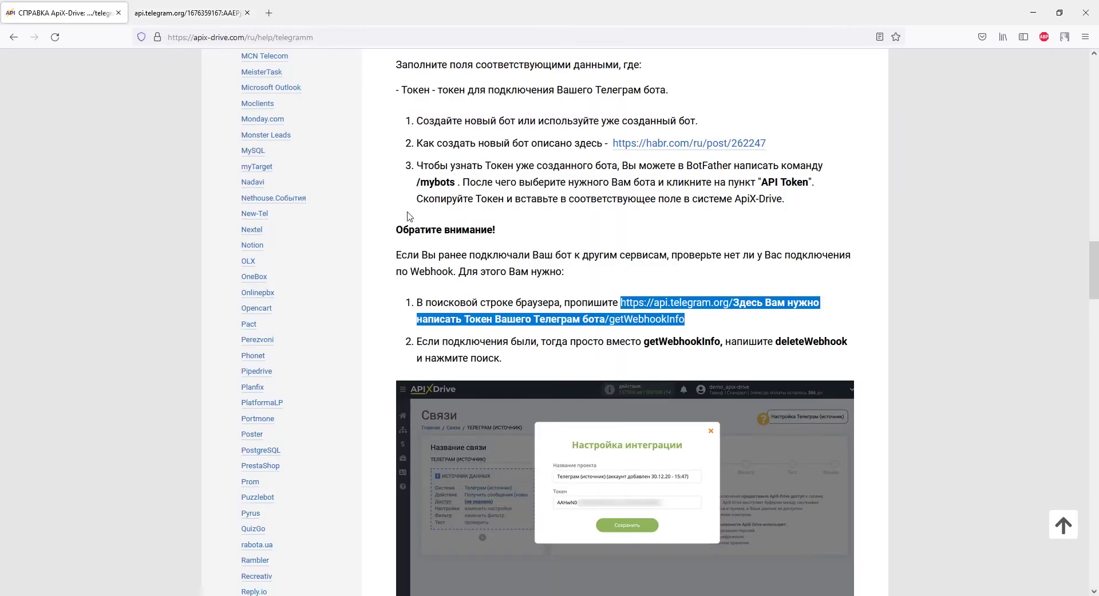
pyautogui.rightClick(677, 320)
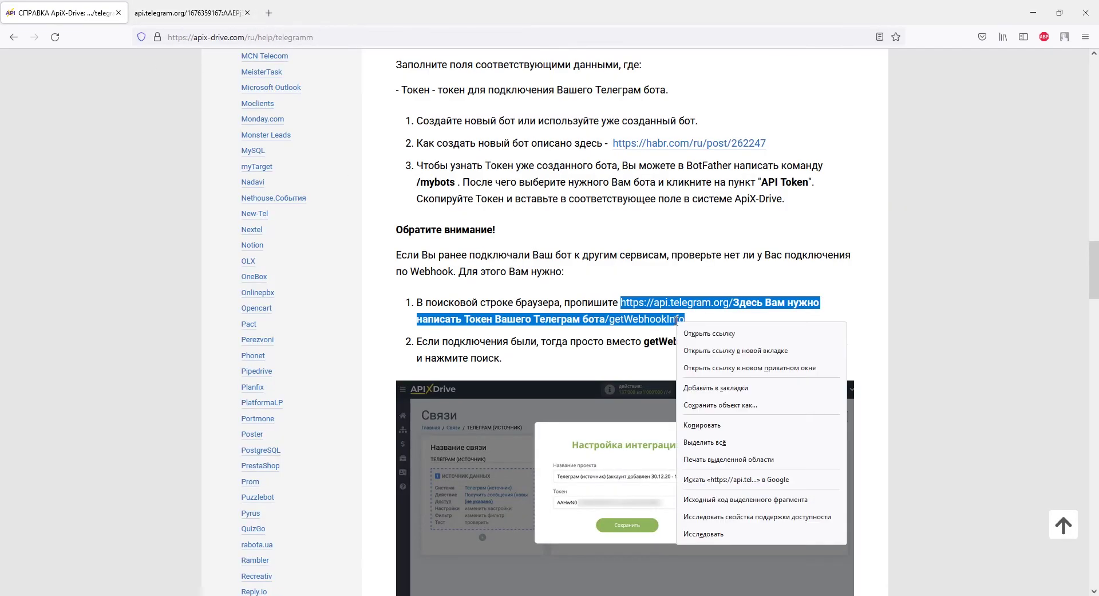
pyautogui.click(704, 424)
pyautogui.click(274, 12)
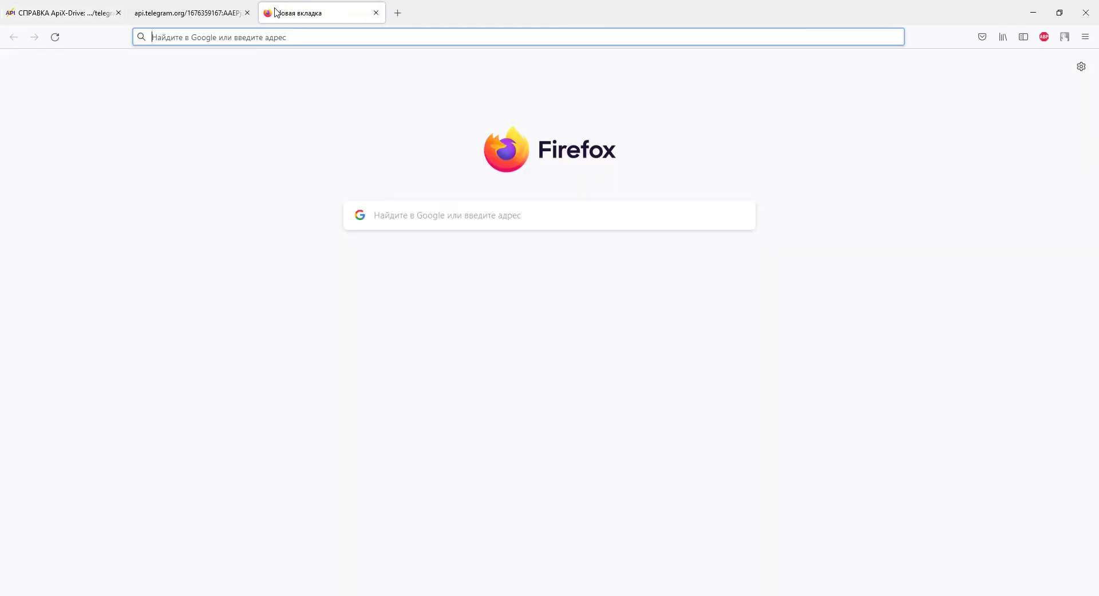
pyautogui.rightClick(284, 34)
pyautogui.click(302, 121)
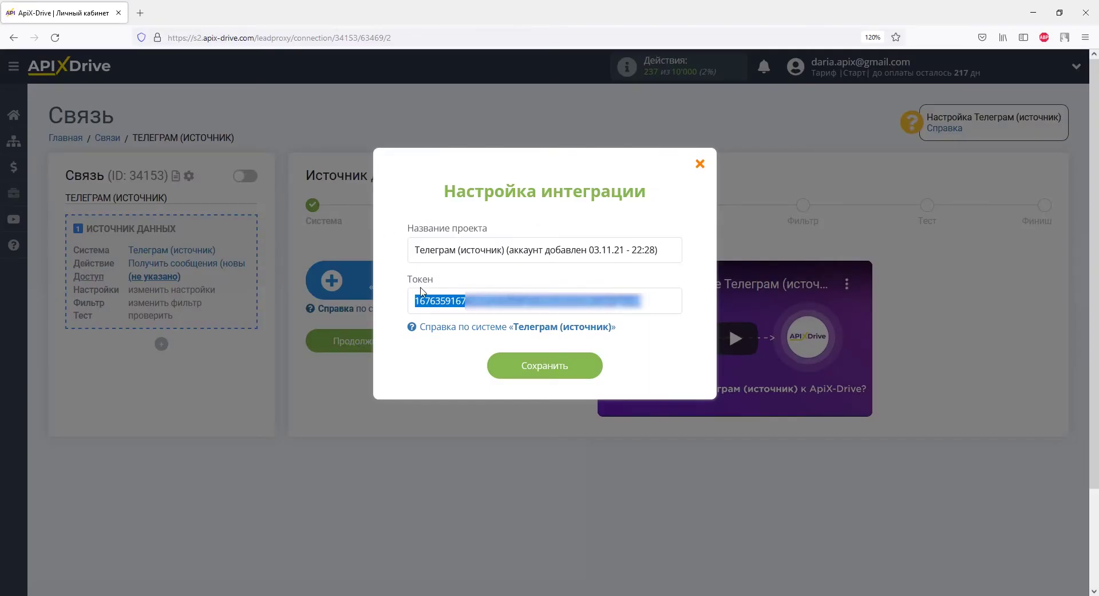
# Substitute the bot token copied from ApiX-Drive for the placeholder in that address
pyautogui.rightClick(424, 302)
pyautogui.click(449, 367)
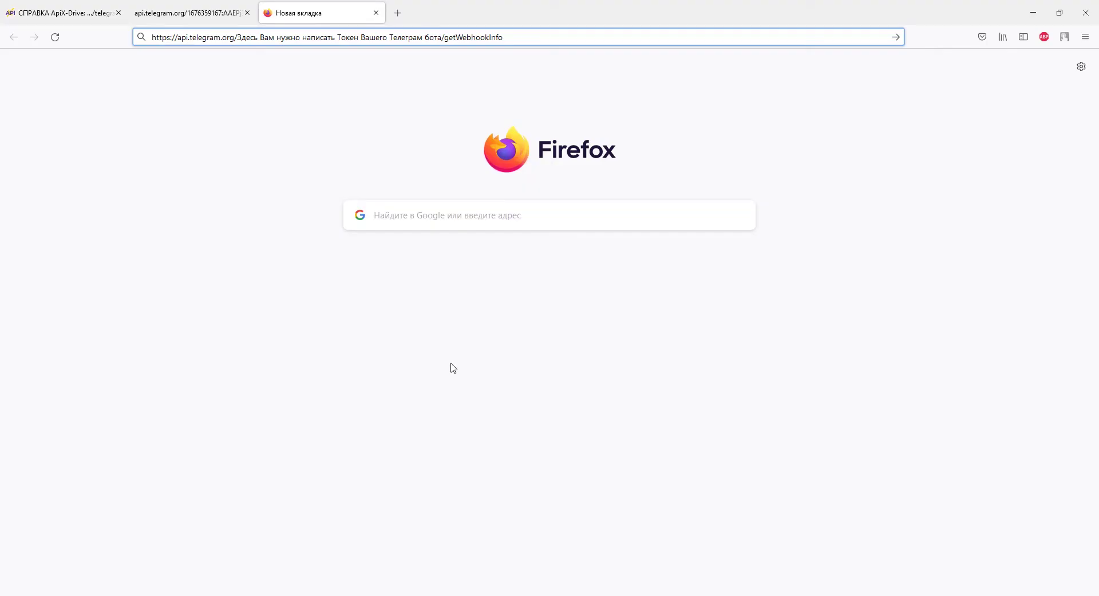
pyautogui.moveTo(237, 37); pyautogui.dragTo(443, 40)
pyautogui.rightClick(443, 40)
pyautogui.click(461, 123)
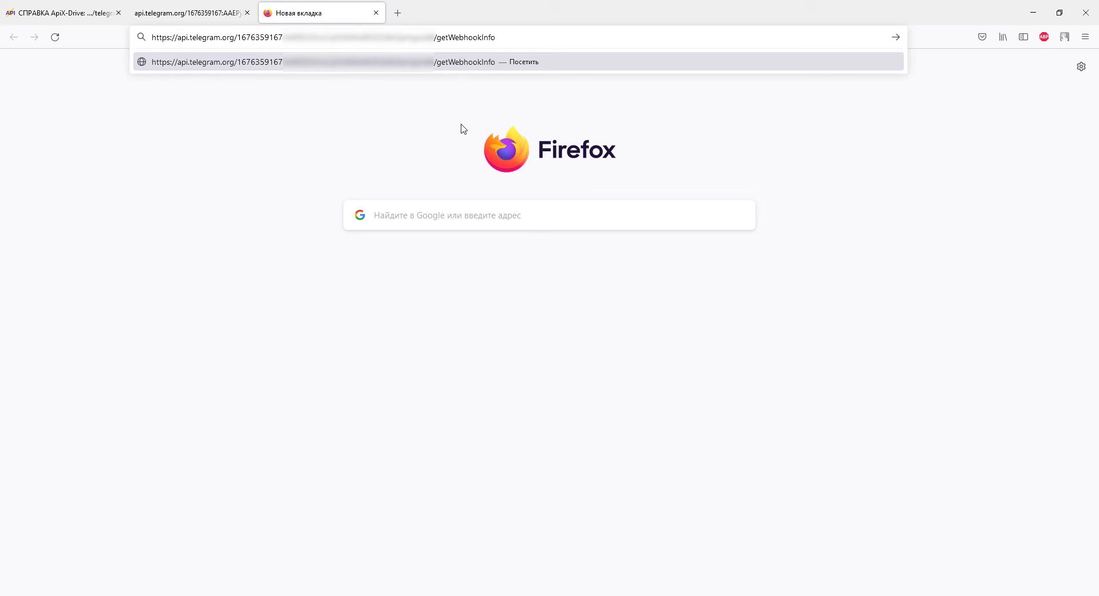
pyautogui.click(55, 12)
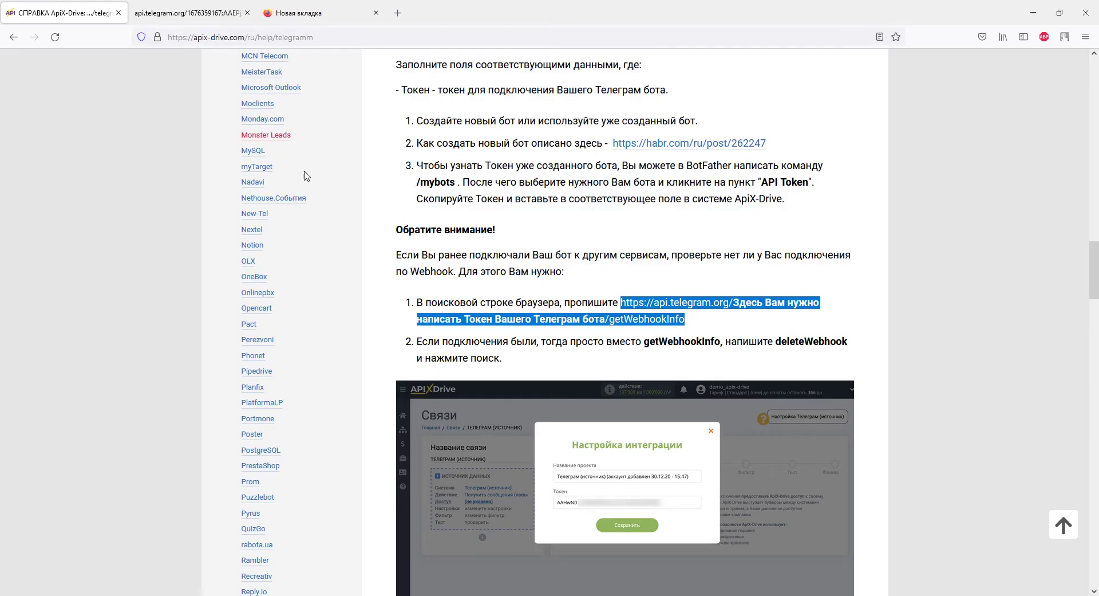
# Swap getWebhookInfo for deleteWebhook in the token address and load the request
pyautogui.click(758, 356)
pyautogui.moveTo(776, 341); pyautogui.dragTo(850, 343)
pyautogui.rightClick(849, 343)
pyautogui.click(862, 350)
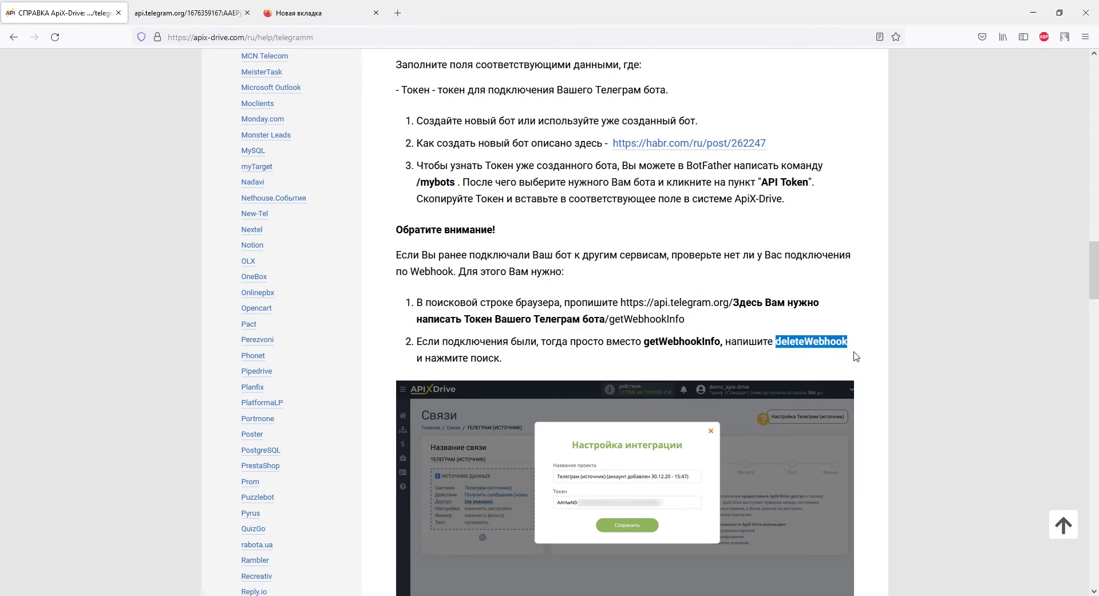
pyautogui.click(329, 12)
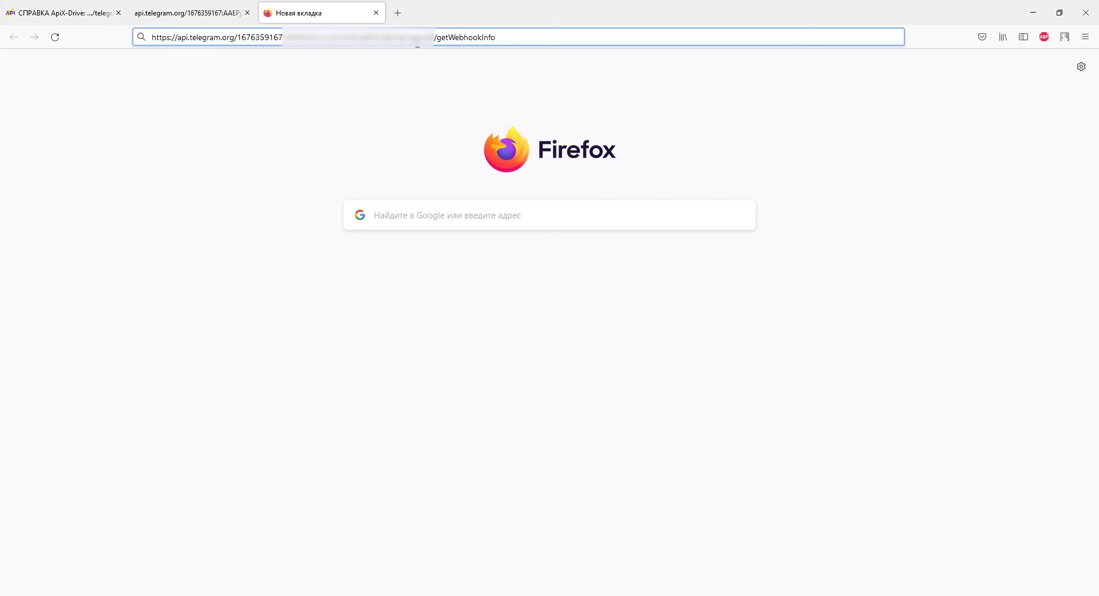
pyautogui.click(437, 38)
pyautogui.moveTo(438, 38); pyautogui.dragTo(512, 46)
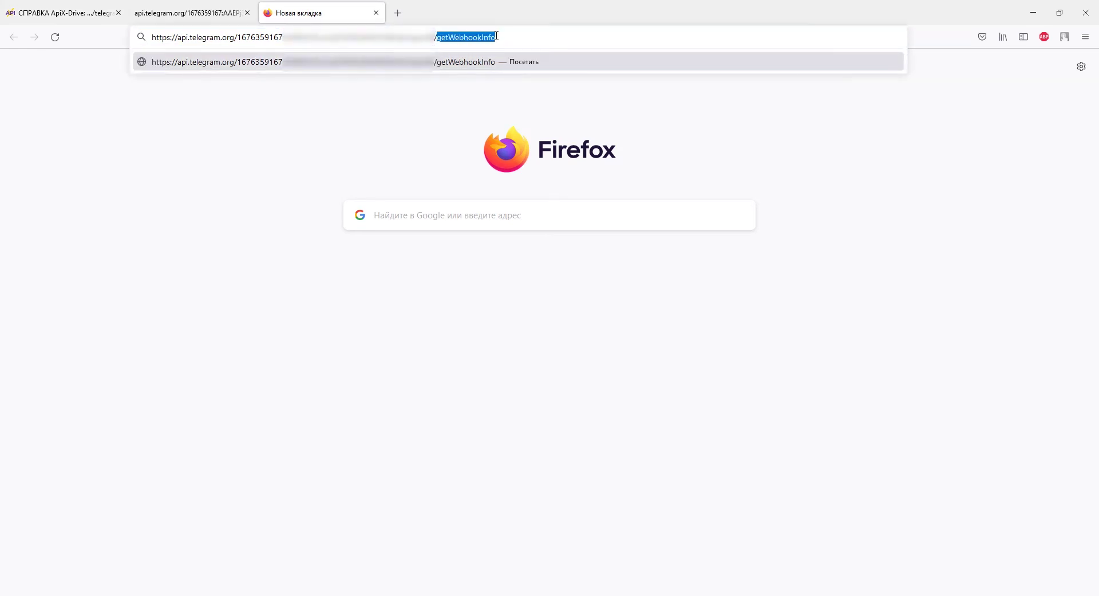
pyautogui.rightClick(497, 37)
pyautogui.click(515, 118)
pyautogui.press('Return')
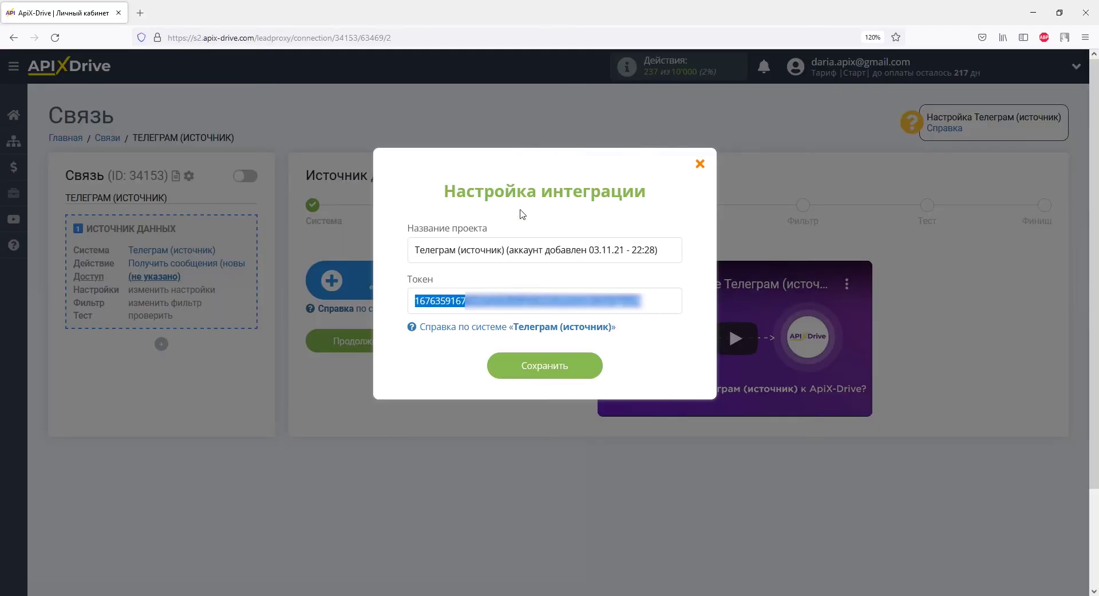
# Save the Telegram bot integration and continue past the Доступ step
pyautogui.click(547, 371)
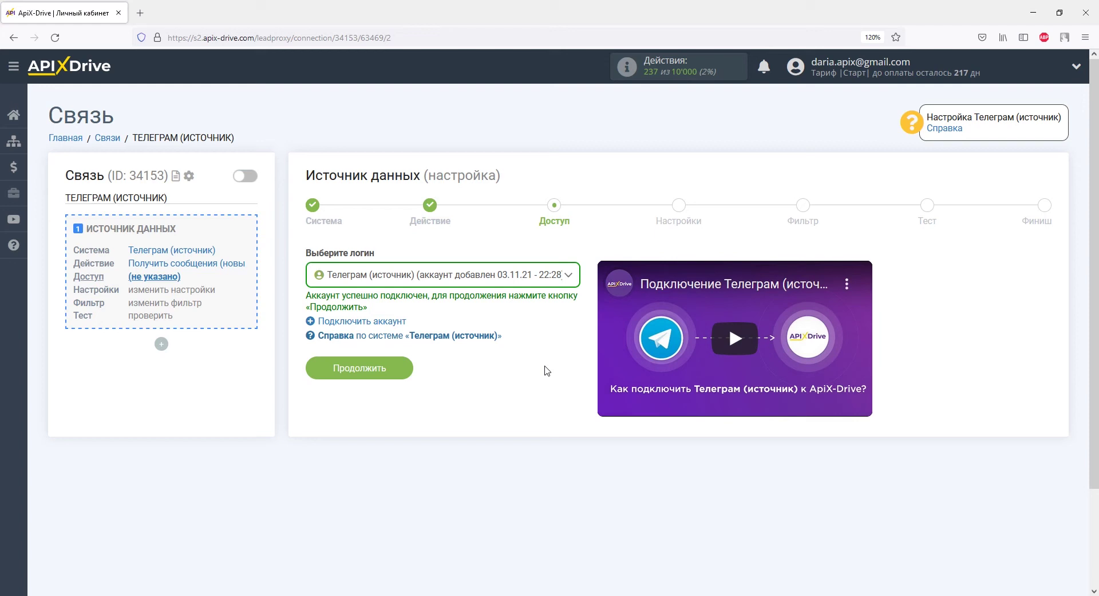
pyautogui.click(399, 369)
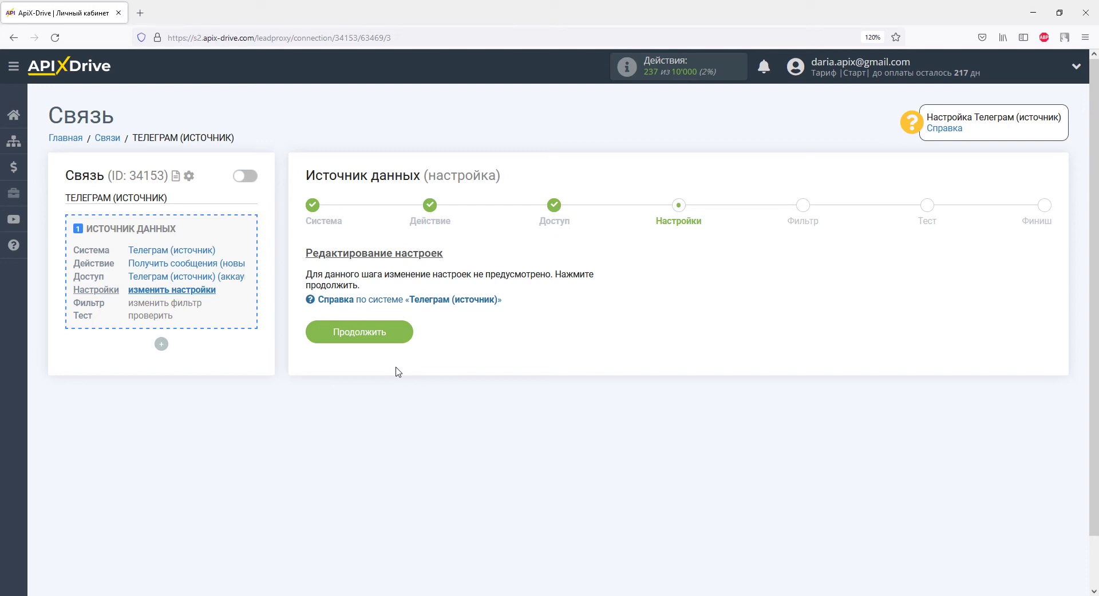
# Continue through Настройки and Фильтр to load test message ID 2073
pyautogui.click(388, 330)
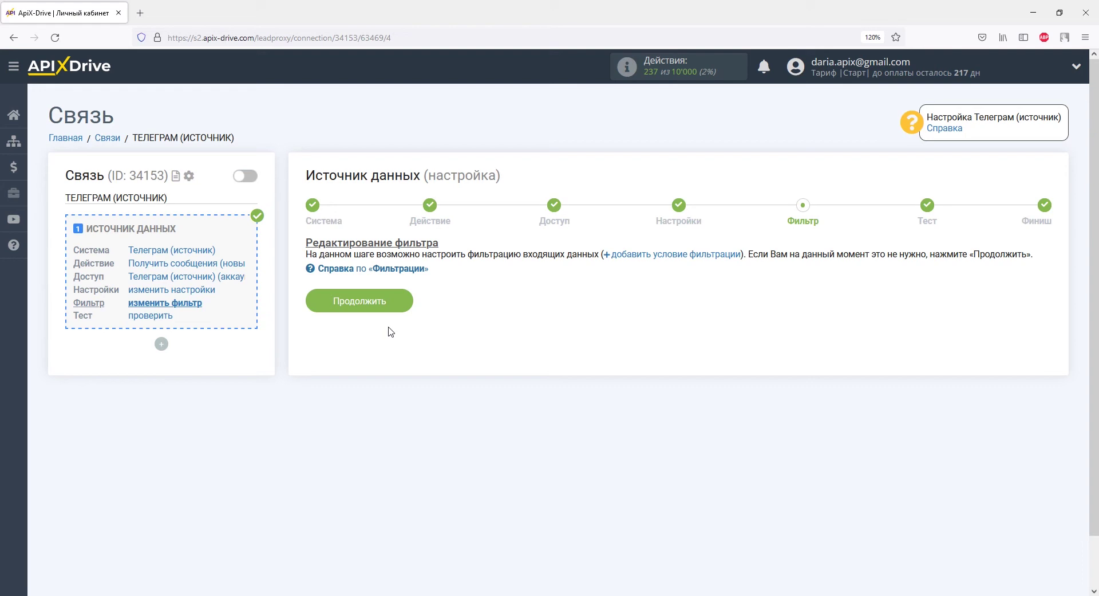
pyautogui.click(391, 306)
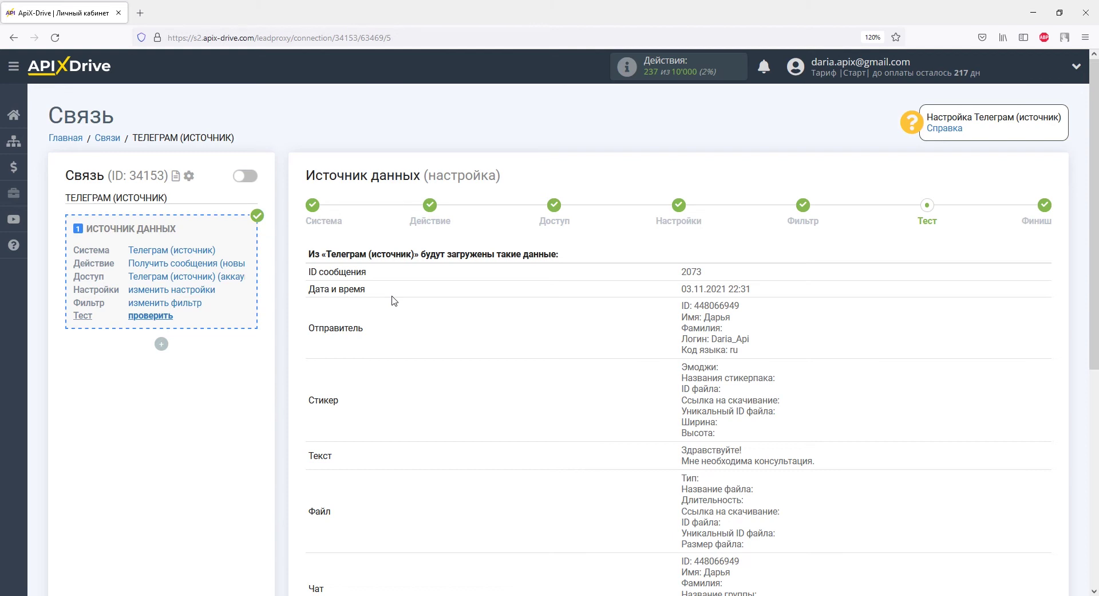
# Finish the Telegram source setup and begin configuring the data receiver block
pyautogui.scroll(-5, 394, 301)
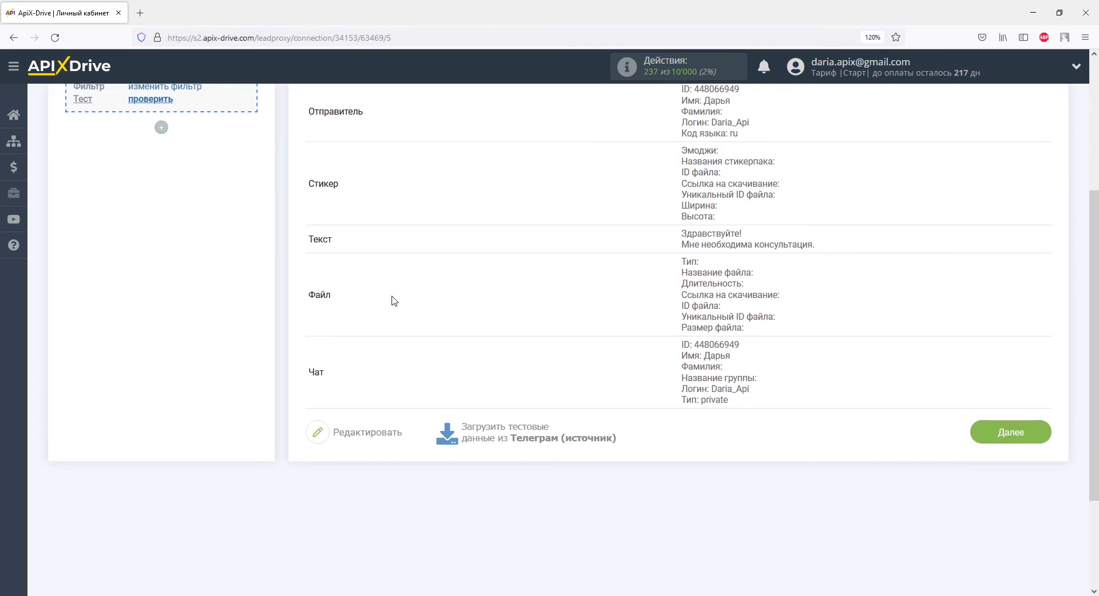
pyautogui.click(981, 432)
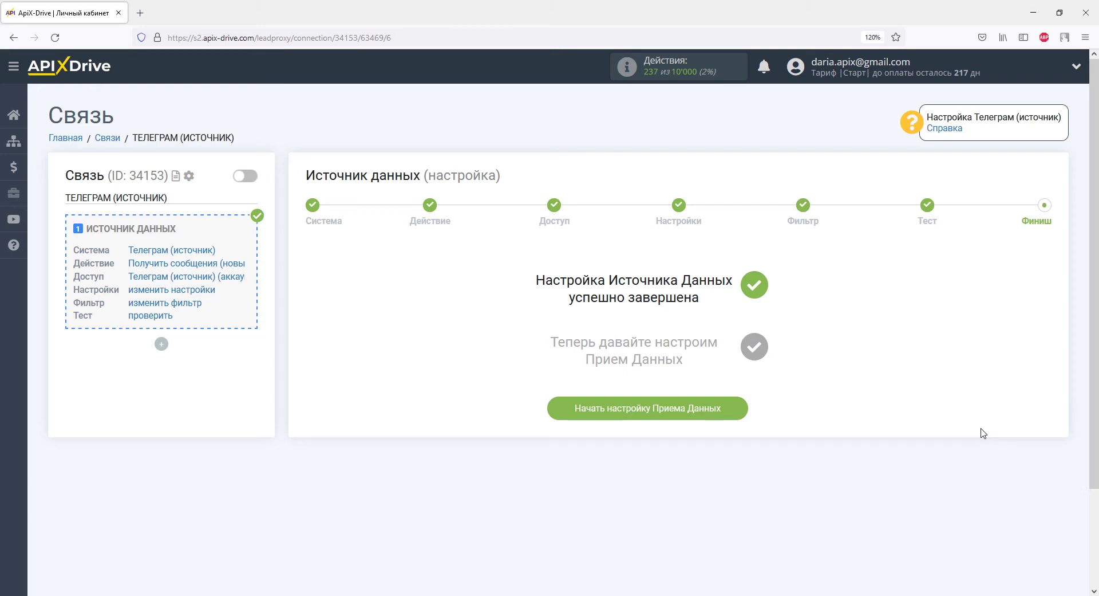
pyautogui.click(732, 410)
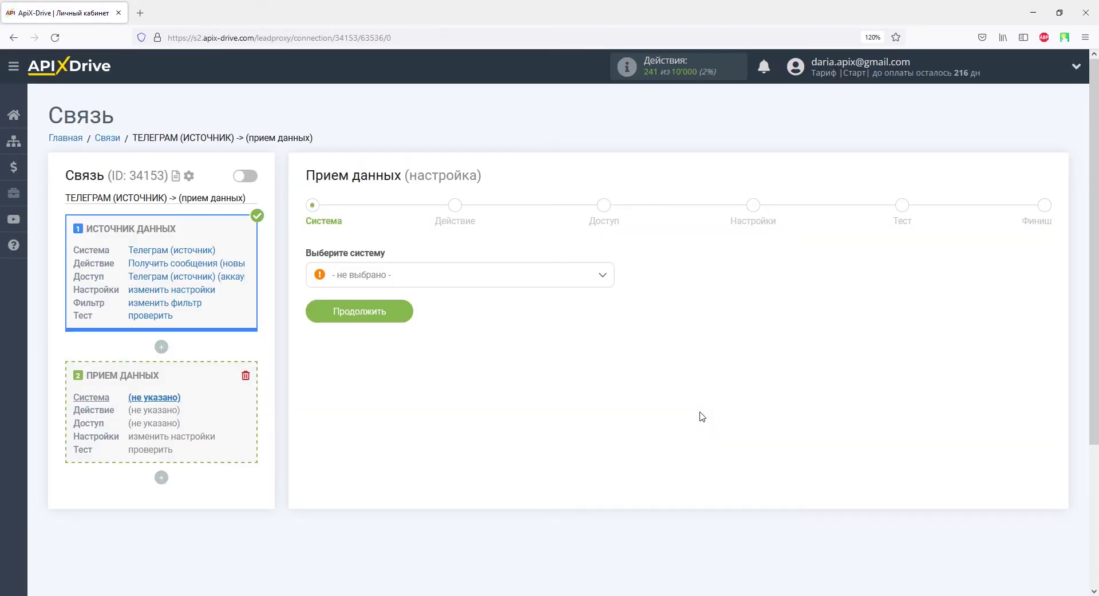
# Choose Яндекс Почта as the receiving system and continue
pyautogui.click(601, 276)
pyautogui.scroll(-1, 609, 309)
pyautogui.moveTo(609, 310); pyautogui.dragTo(608, 458)
pyautogui.click(382, 451)
pyautogui.click(390, 327)
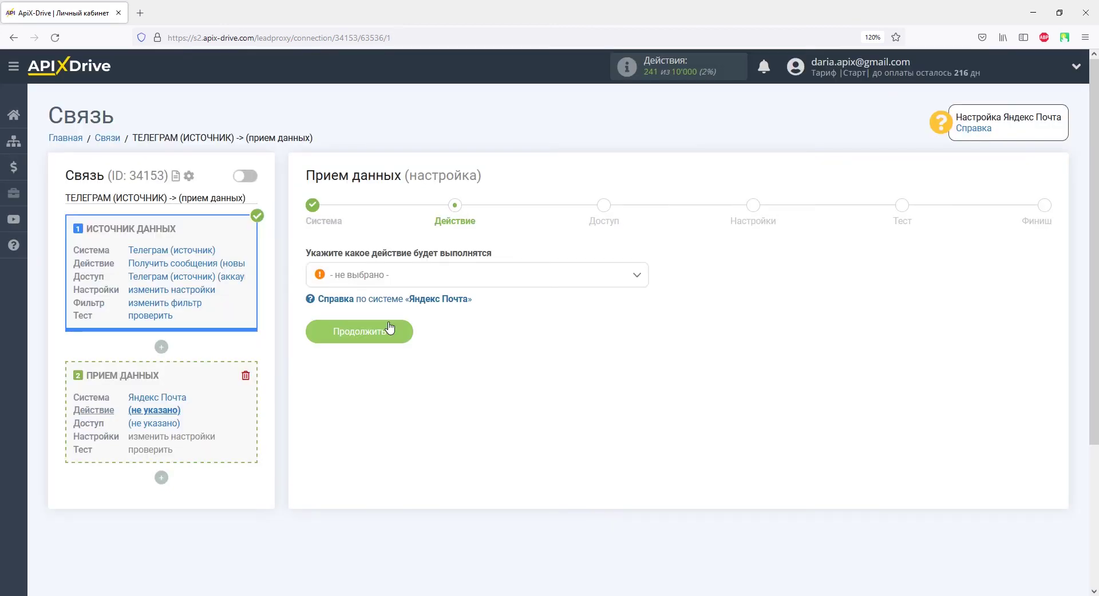
# Set the receiver action to Отправить письмо and continue
pyautogui.click(393, 274)
pyautogui.click(401, 342)
pyautogui.click(404, 332)
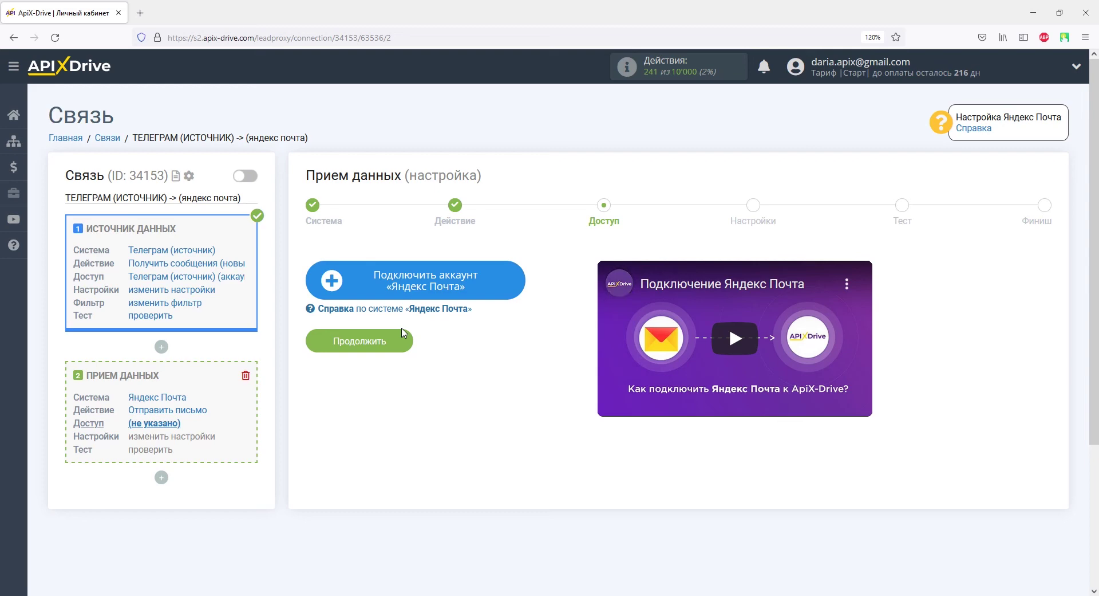
# Start connecting a Yandex Mail account, entering the mailbox e-mail address and password
pyautogui.click(355, 279)
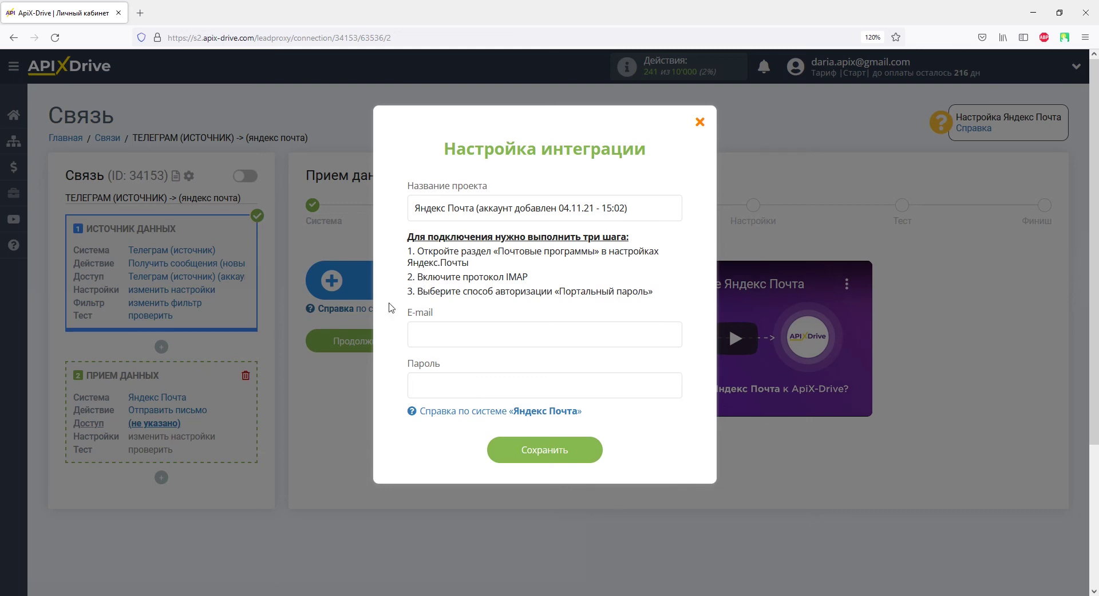
pyautogui.click(415, 332)
pyautogui.click(426, 378)
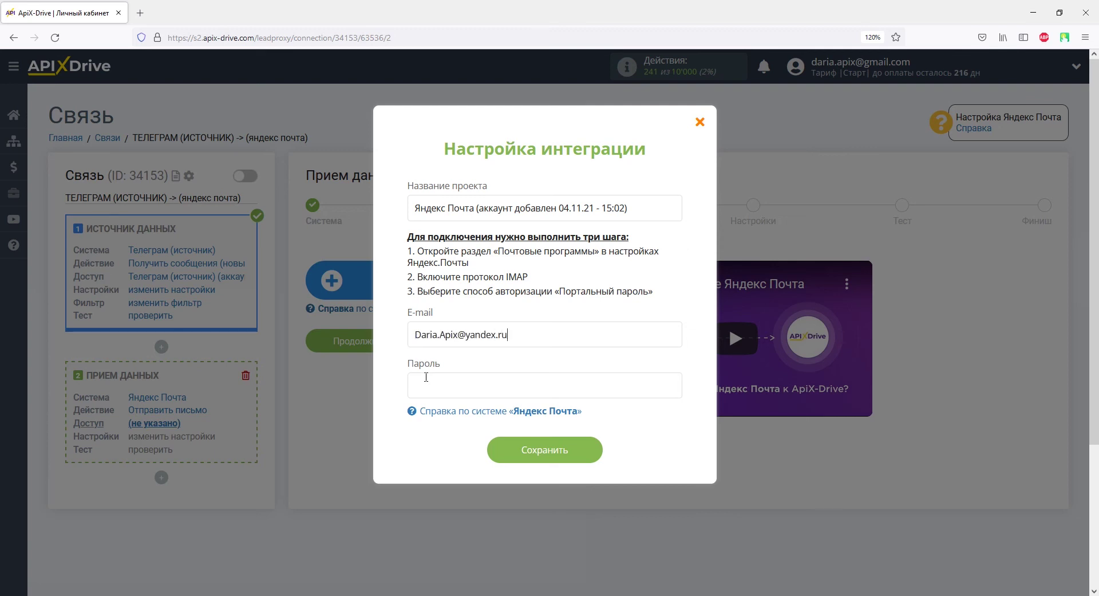
pyautogui.write('********')
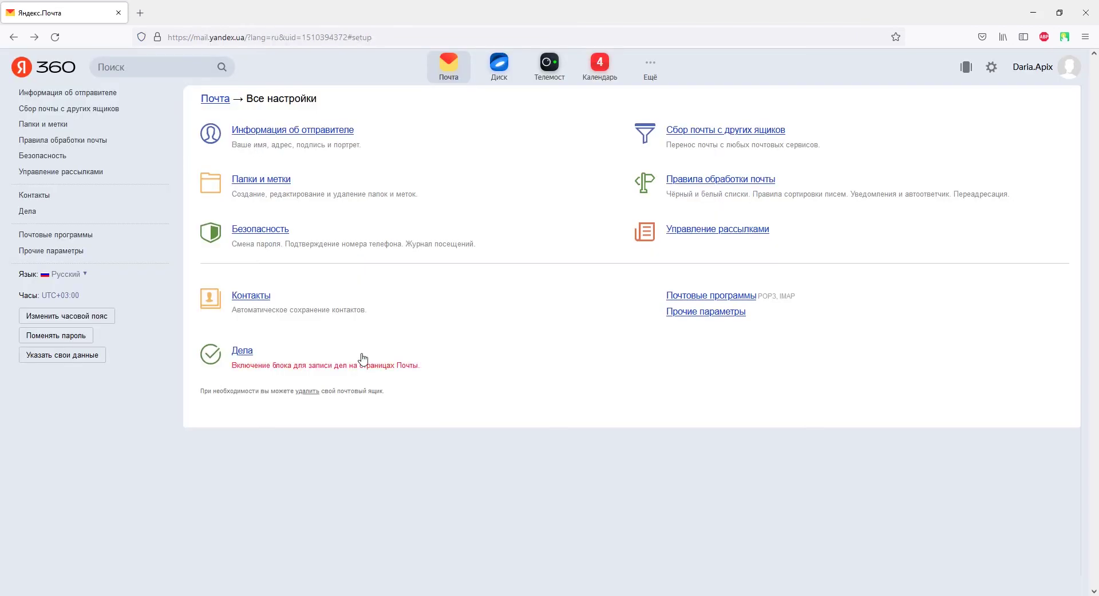
pyautogui.click(80, 235)
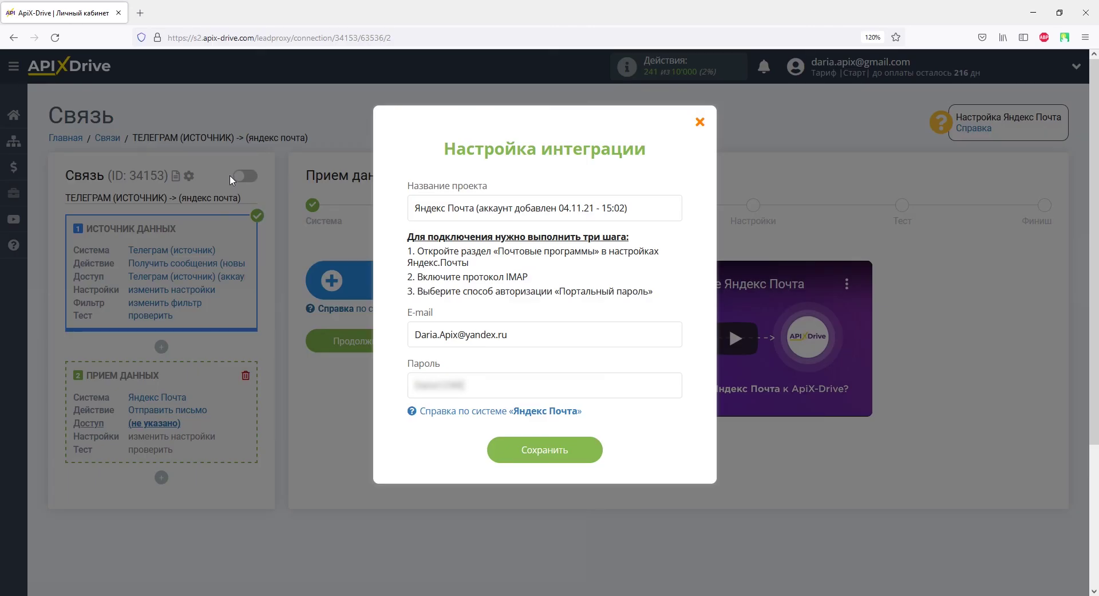
# Save the Yandex Mail account connection and continue to the email Настройки step
pyautogui.click(501, 450)
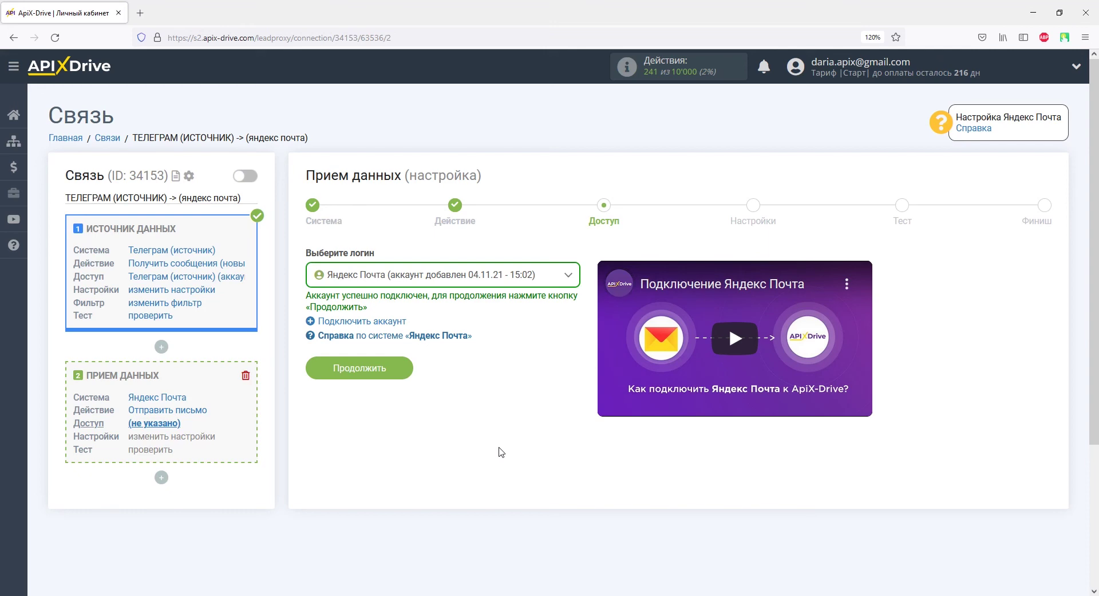
pyautogui.click(394, 373)
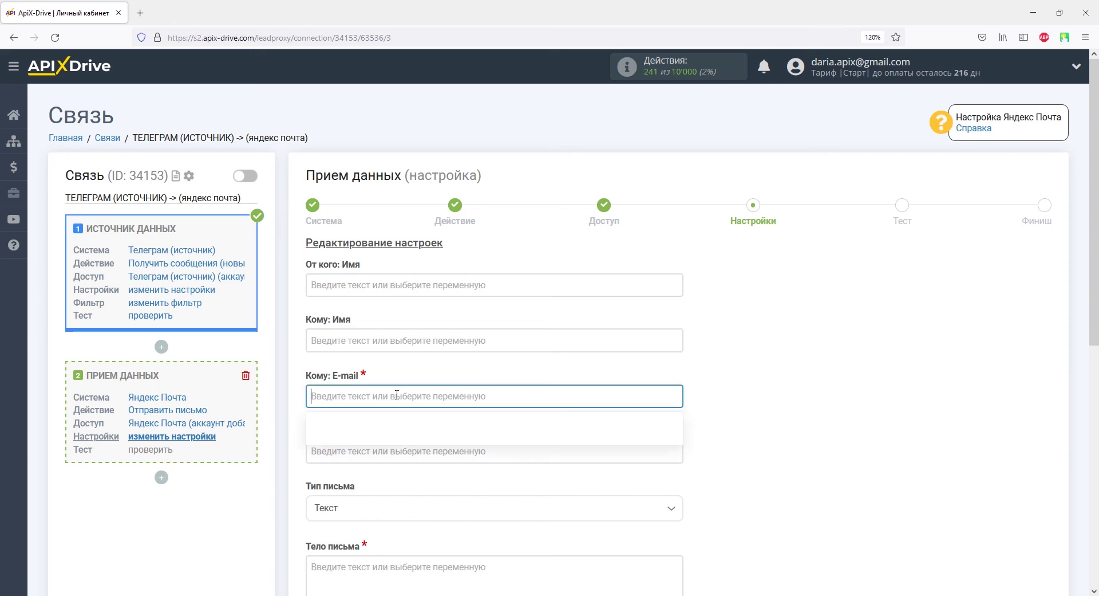
# Enter the mailbox e-mail address as the Кому recipient
pyautogui.click(397, 396)
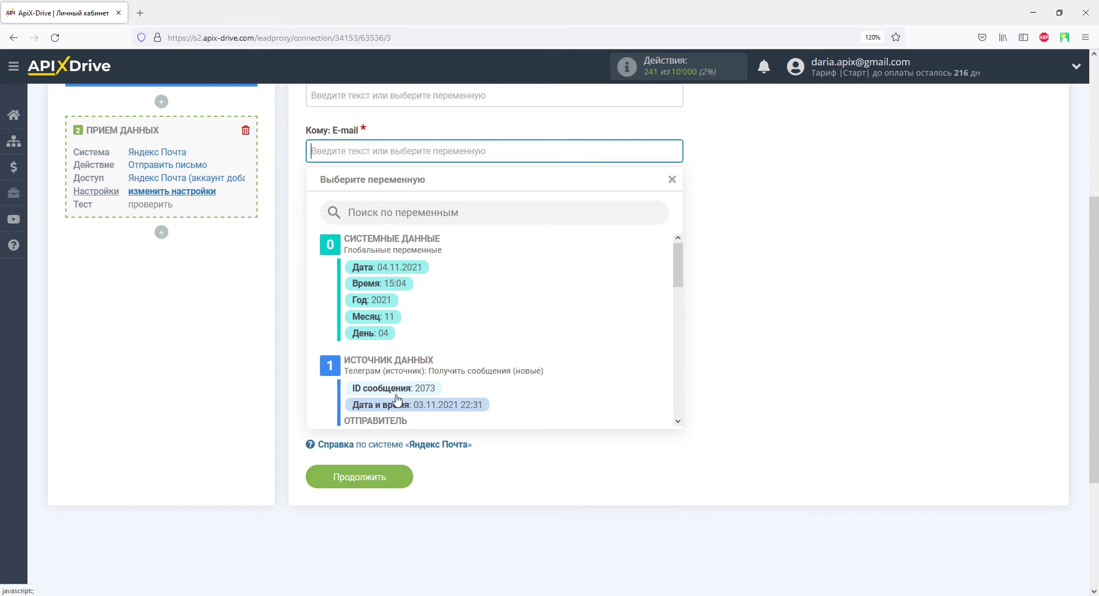
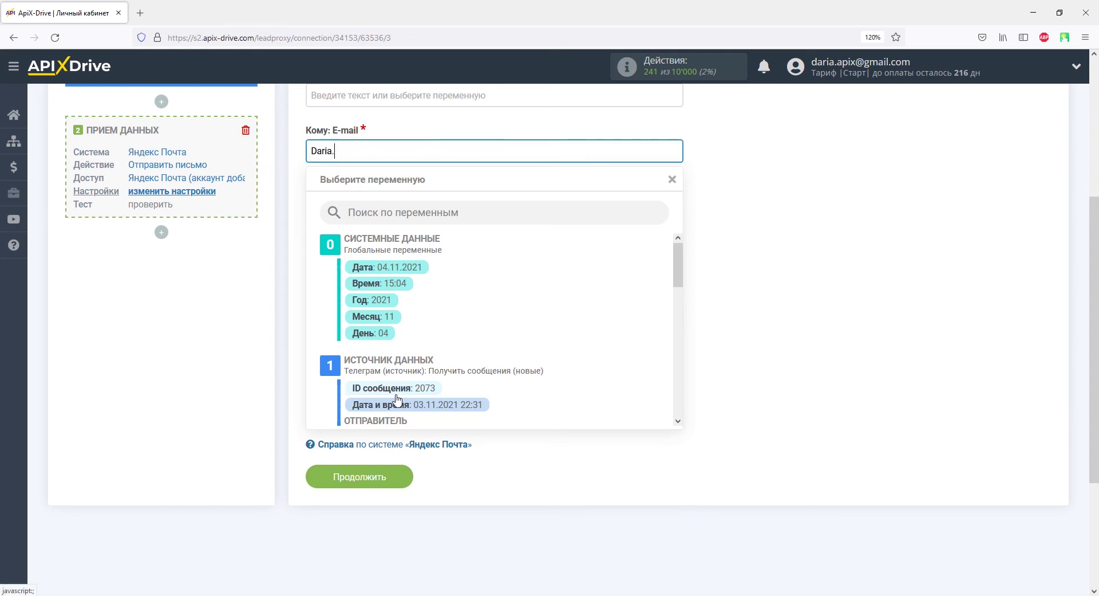
pyautogui.click(290, 327)
# Set the subject to 'Обращение из Телеграм:' followed by the sender's Имя variable
pyautogui.click(348, 211)
pyautogui.moveTo(678, 283); pyautogui.dragTo(681, 331)
pyautogui.click(427, 287)
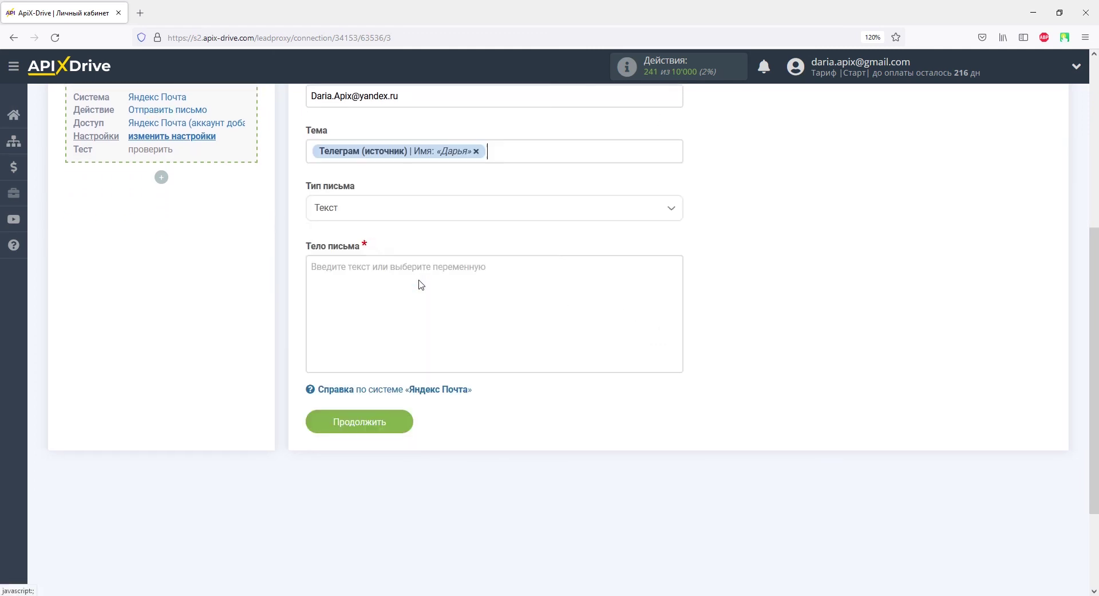
pyautogui.write('Обращение из ')
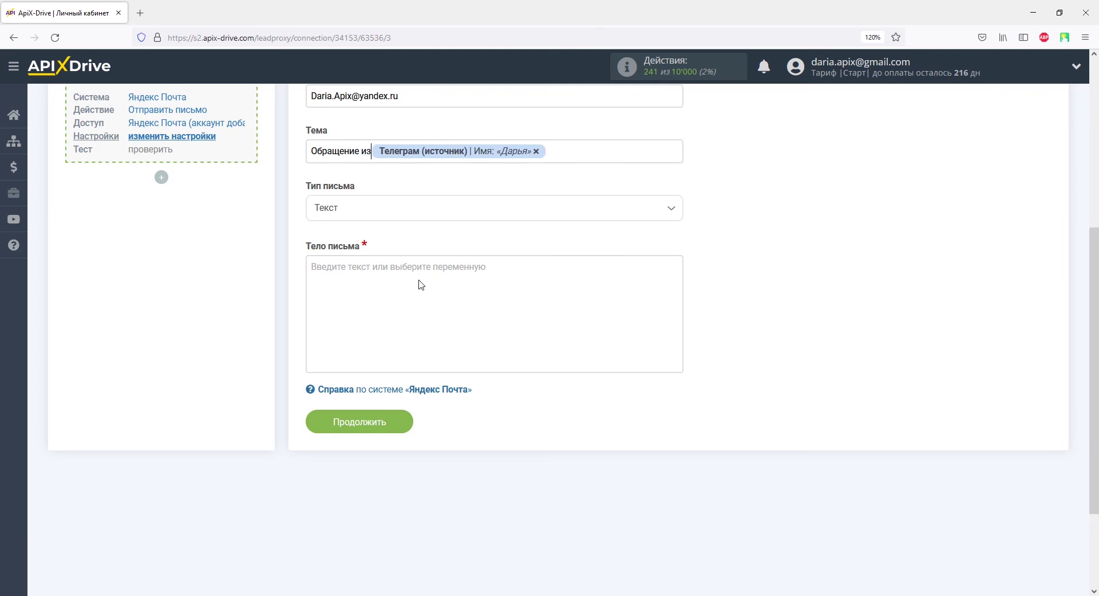
pyautogui.write('Телеграм:')
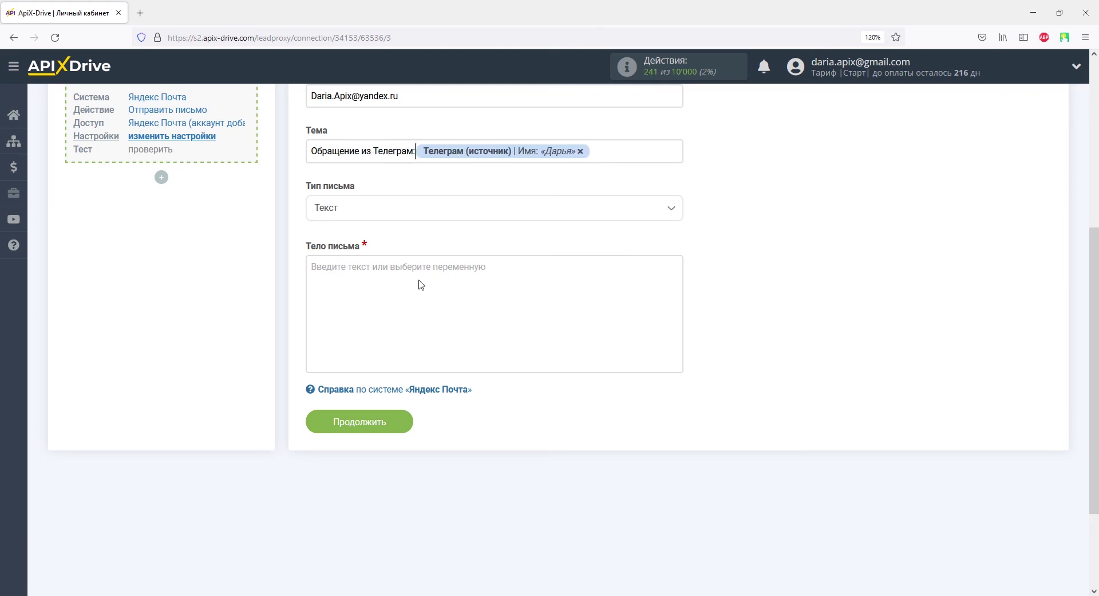
# Begin the email body with 'Обращение из Телеграм:'
pyautogui.click(421, 284)
pyautogui.scroll(-2, 421, 285)
pyautogui.write('Обращение из')
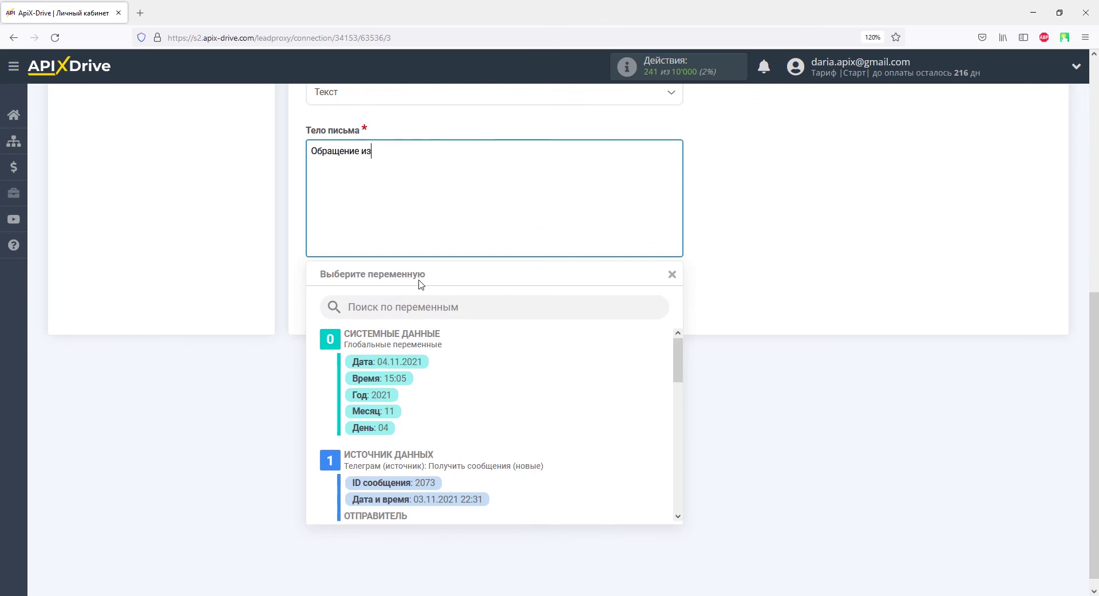
pyautogui.write(' Телеграм:')
# Add the sender's name and 'ID:' with the Telegram ID variable to the body
pyautogui.moveTo(678, 364); pyautogui.dragTo(687, 399)
pyautogui.click(410, 429)
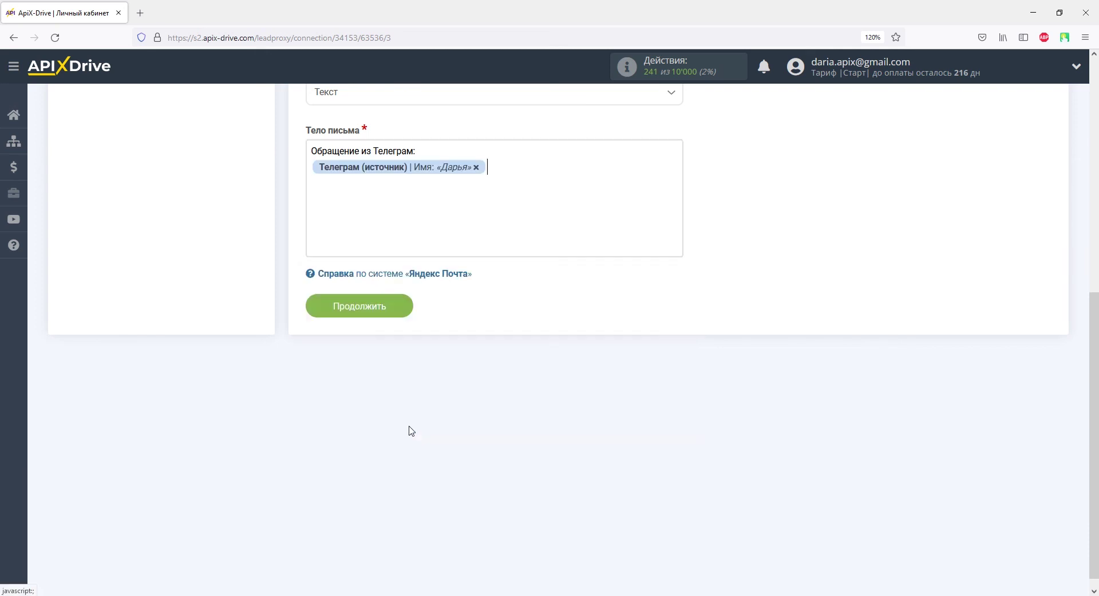
pyautogui.write('ID:')
pyautogui.click(382, 230)
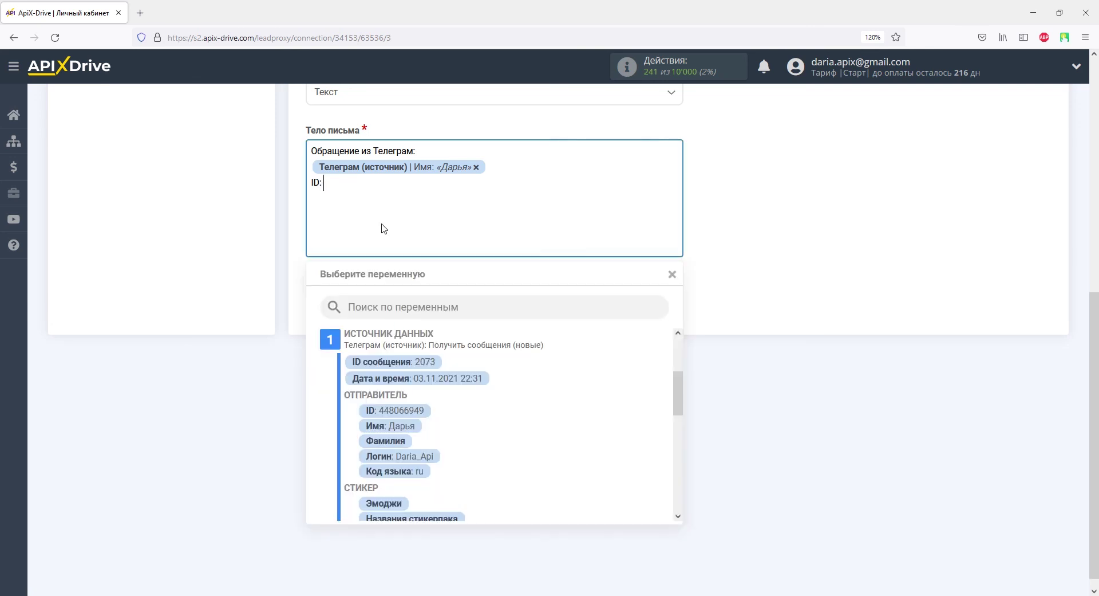
pyautogui.click(418, 412)
pyautogui.press('Return')
# Add 'Обращение:' with the message text variable, then save and continue to testing
pyautogui.write('Обращение:')
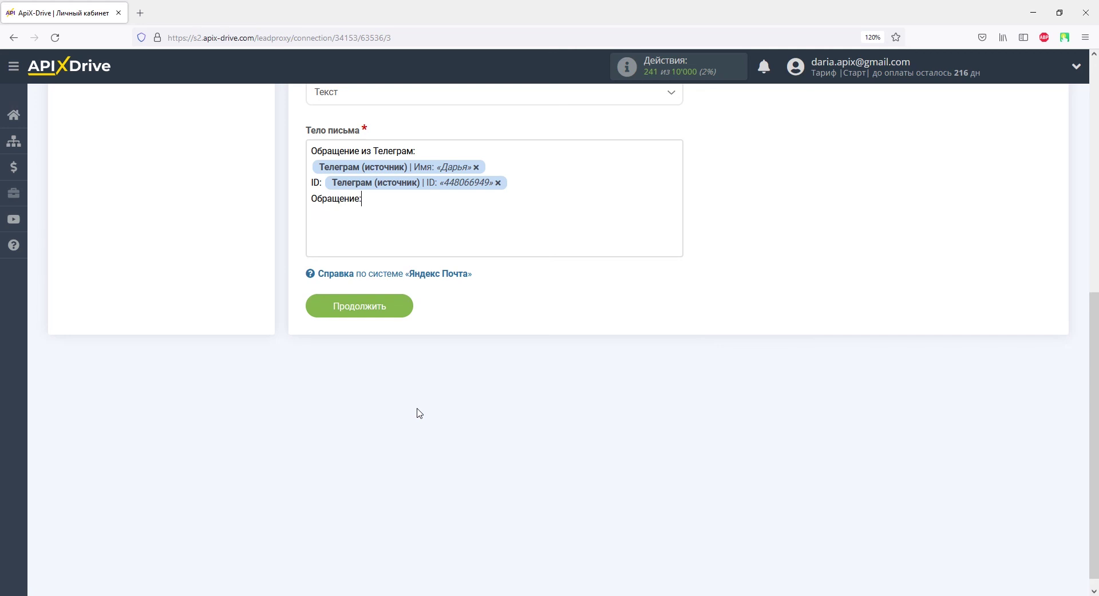
pyautogui.click(403, 234)
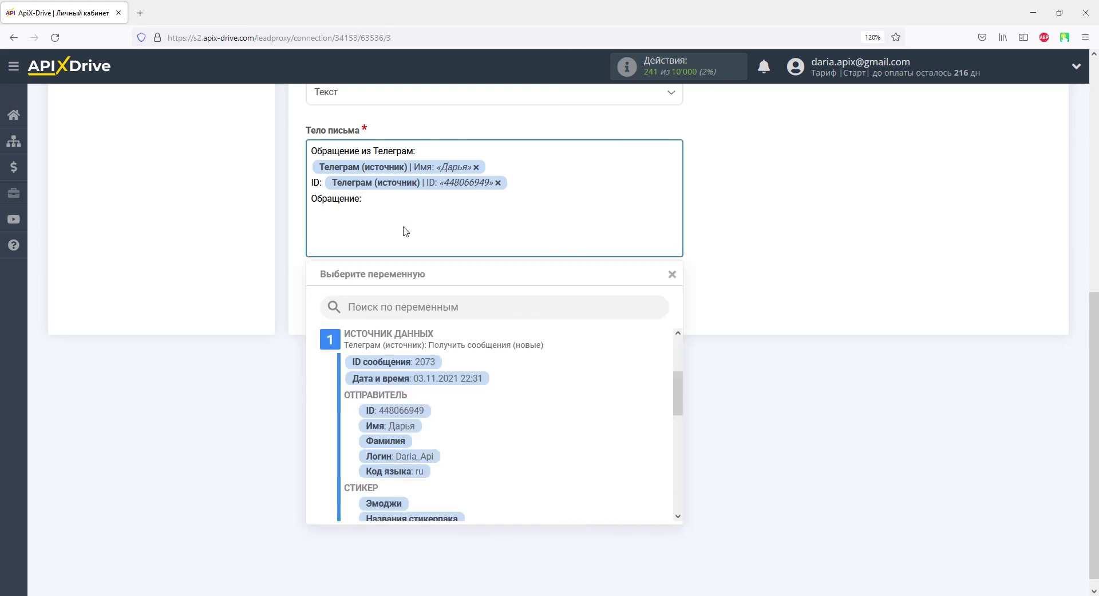
pyautogui.scroll(-5, 651, 400)
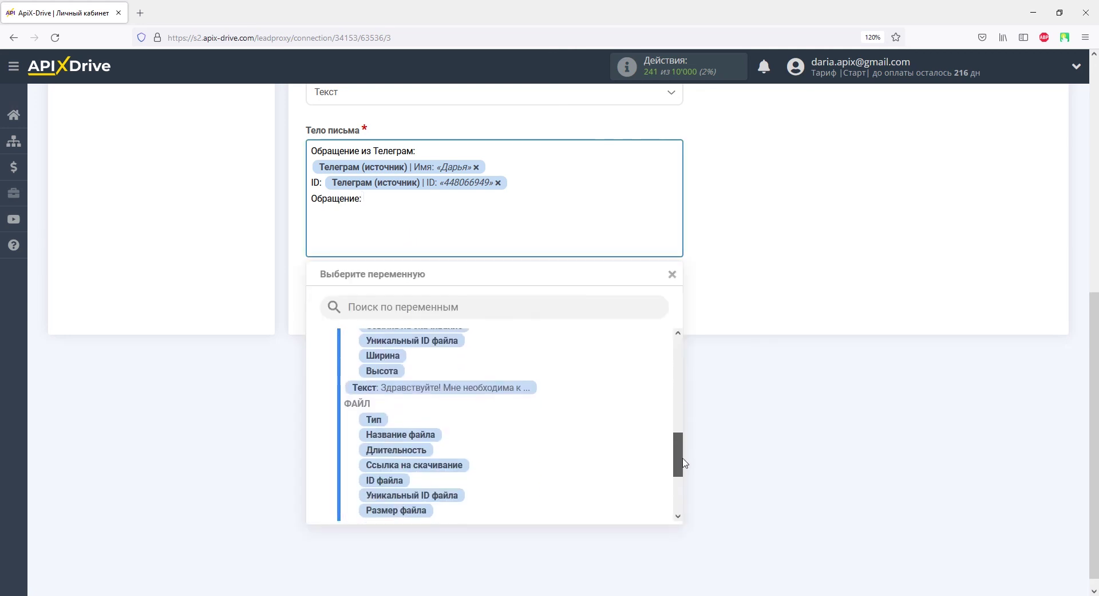
pyautogui.click(504, 383)
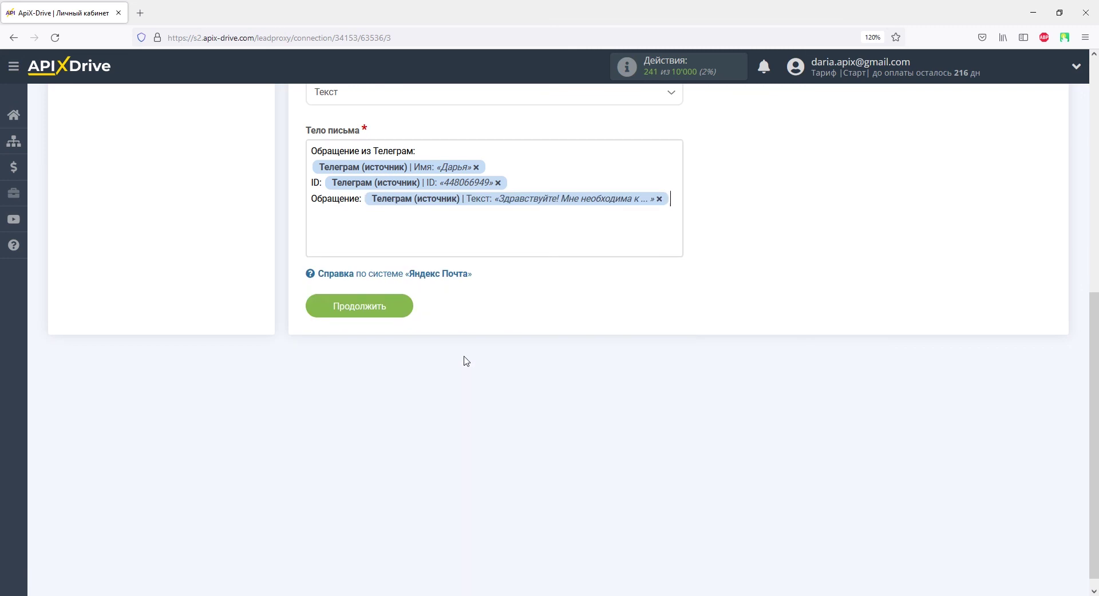
pyautogui.click(390, 307)
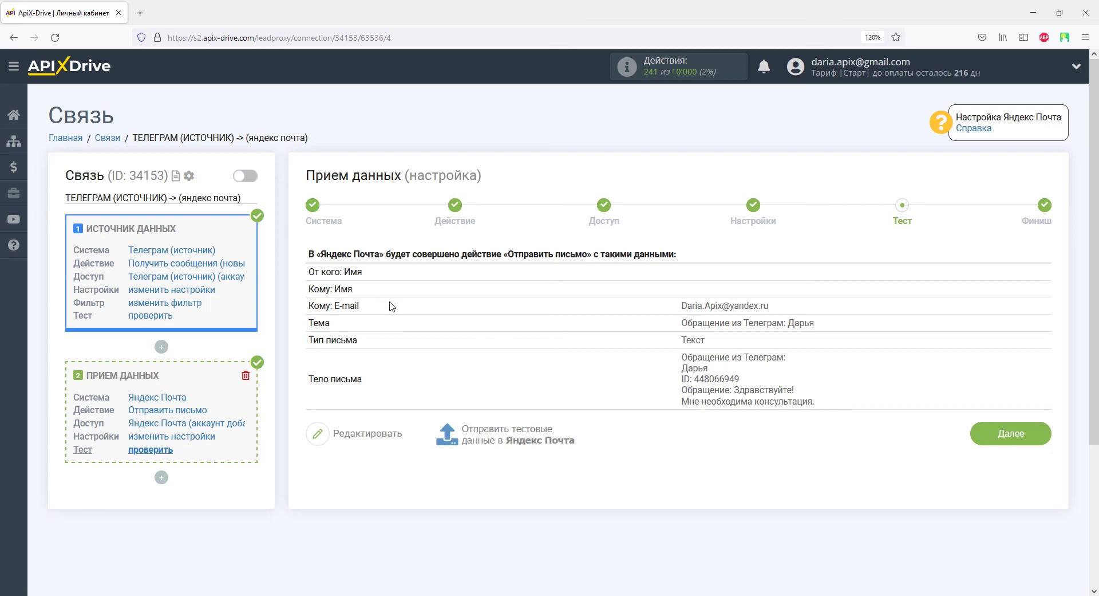
# Send test data to Yandex Mail and proceed to the Финиш step
pyautogui.click(467, 433)
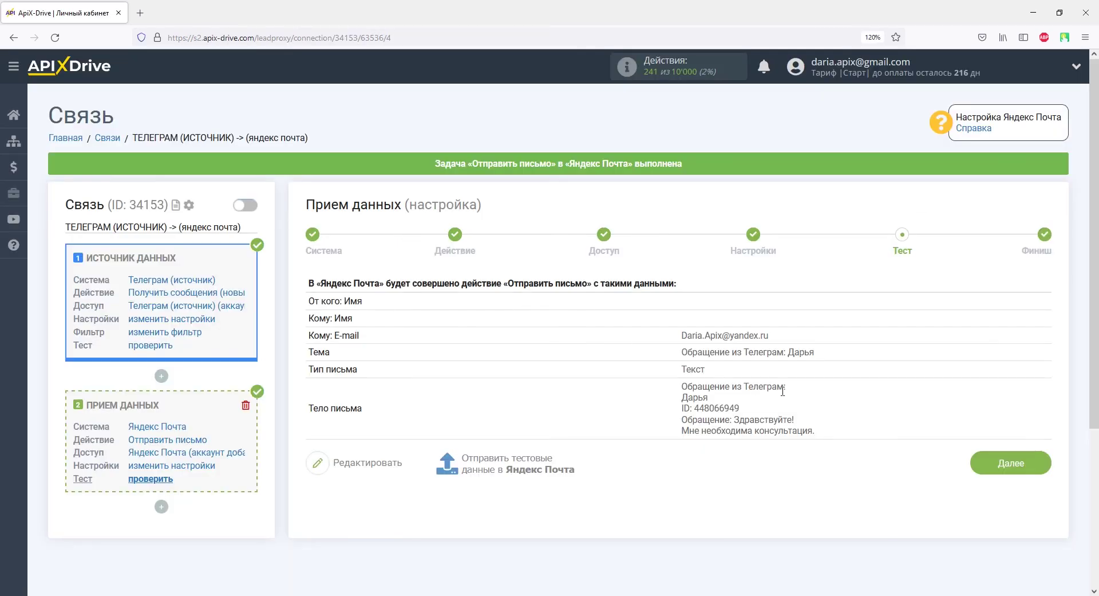
pyautogui.click(981, 464)
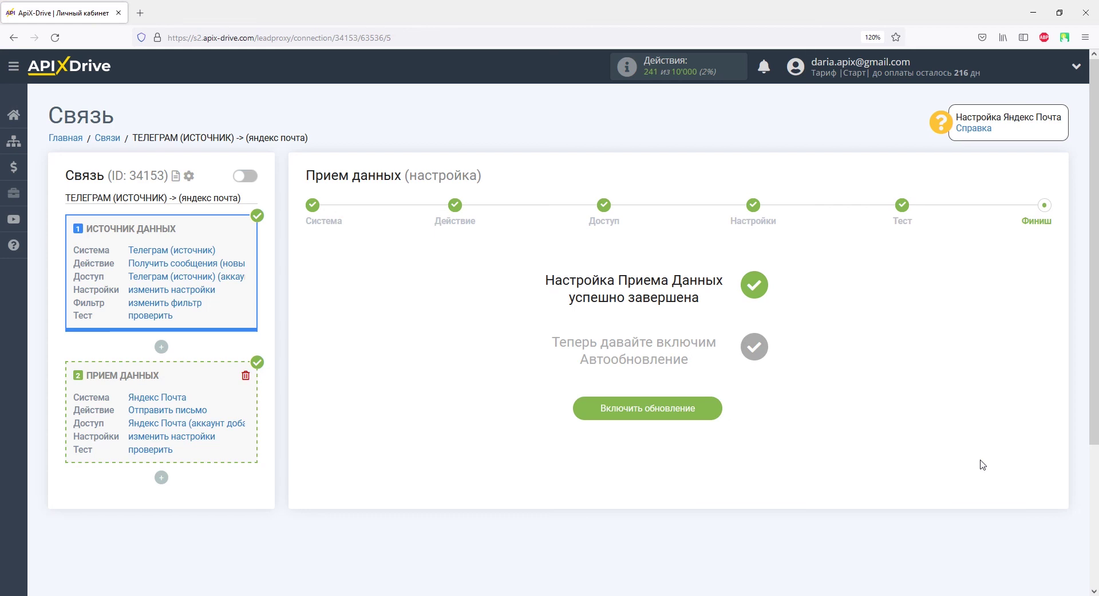
# Enable auto-update and set the connection's update interval to 5 минут
pyautogui.click(686, 405)
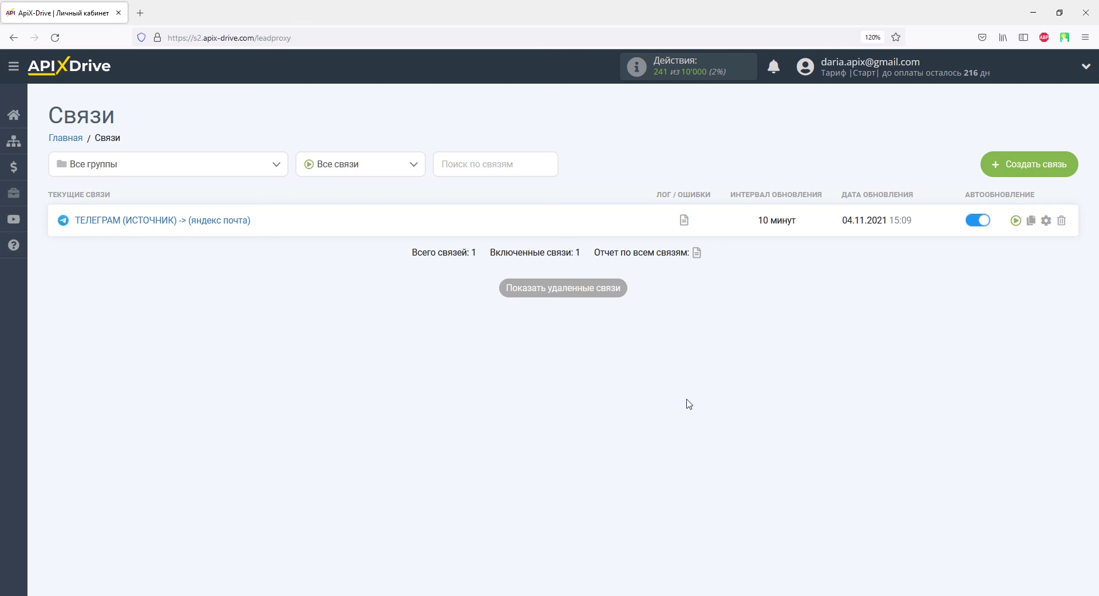
pyautogui.click(1049, 220)
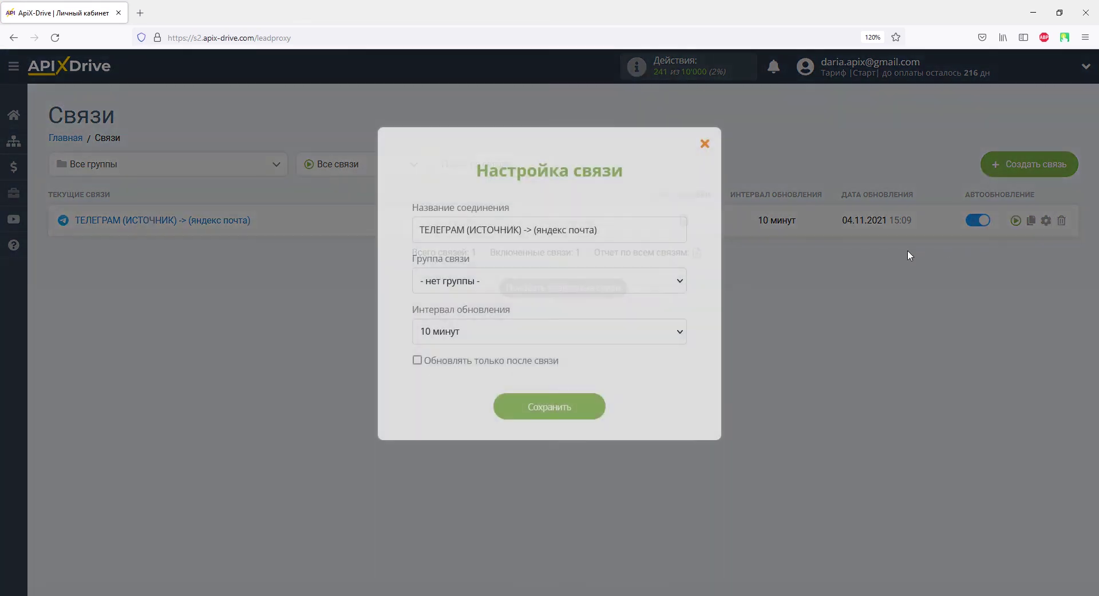
pyautogui.click(648, 331)
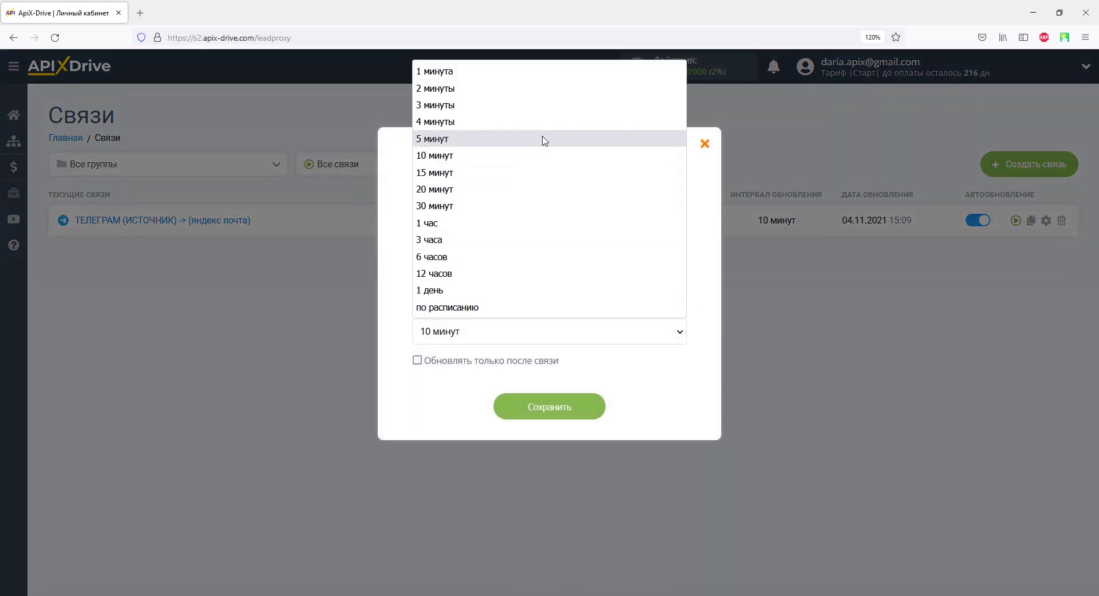
pyautogui.click(543, 138)
pyautogui.click(544, 409)
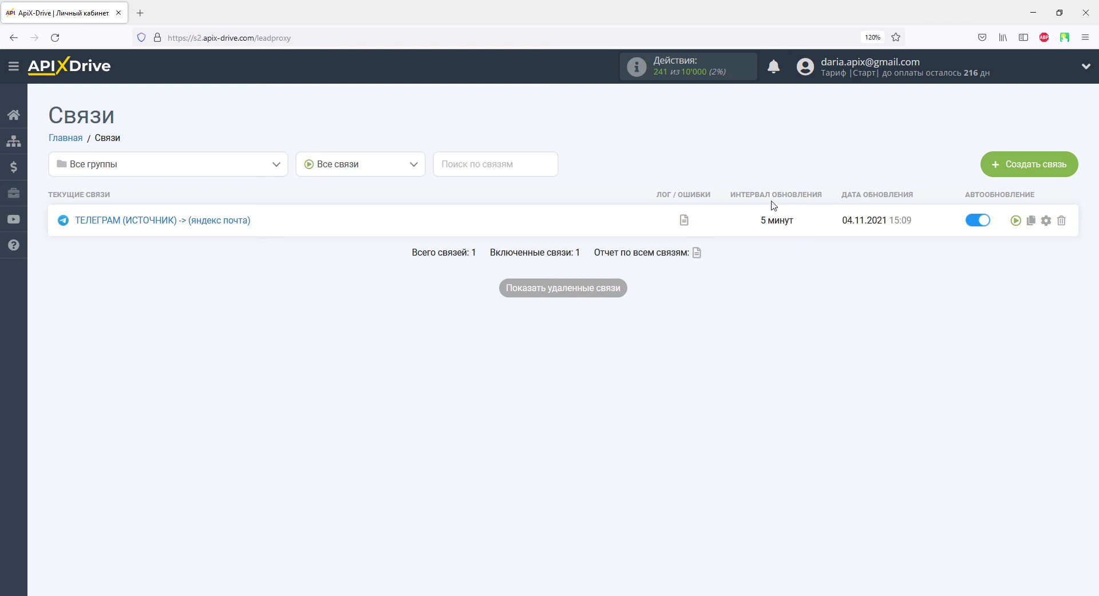